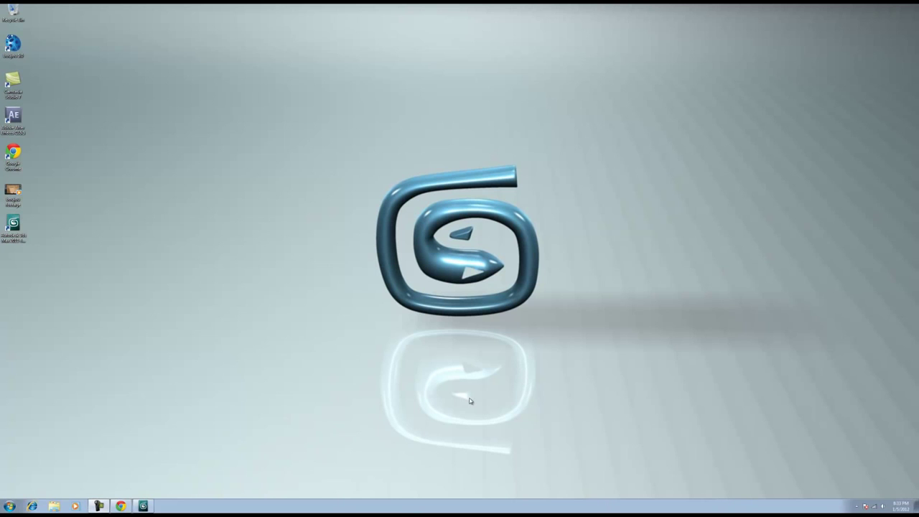
Switch to Chrome, open the hot4max Google project page from the search results and show its downloads
{"action": "left_click", "coordinate": [116, 509]}
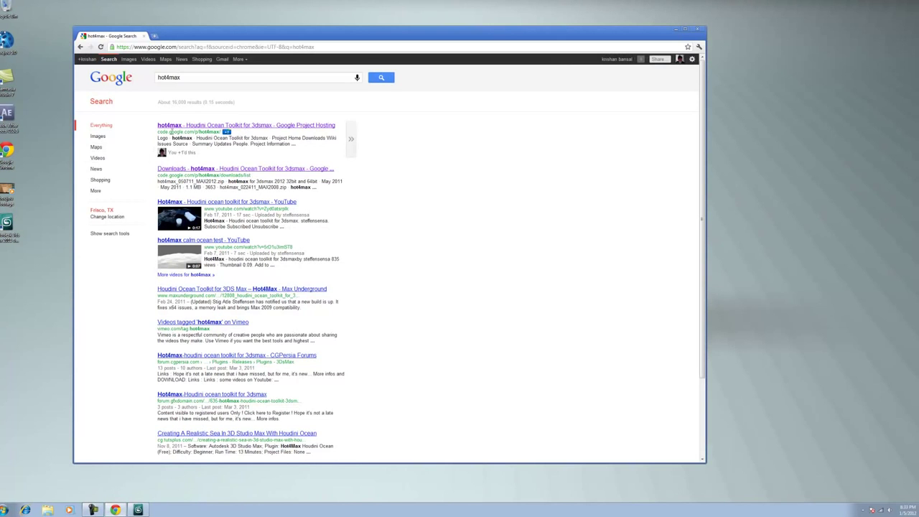
{"action": "left_click_drag", "start_coordinate": [157, 125], "coordinate": [252, 131]}
{"action": "left_click", "coordinate": [257, 129]}
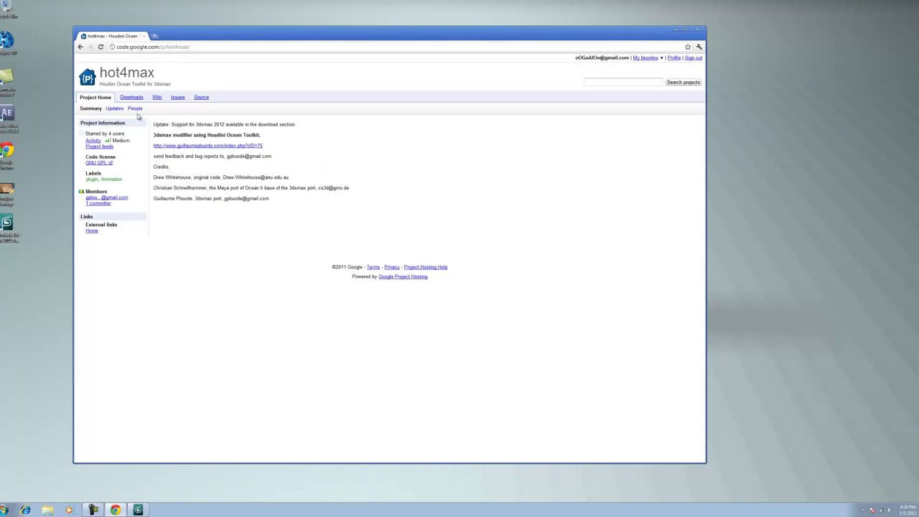
{"action": "left_click", "coordinate": [140, 98]}
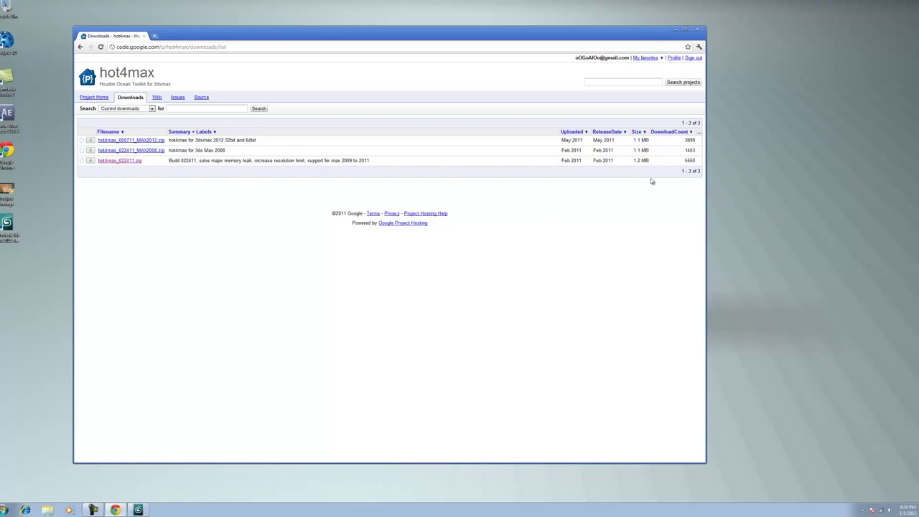
Review the hot4max builds for the different 3ds Max versions, then close the browser
{"action": "left_click_drag", "start_coordinate": [652, 140], "coordinate": [646, 198]}
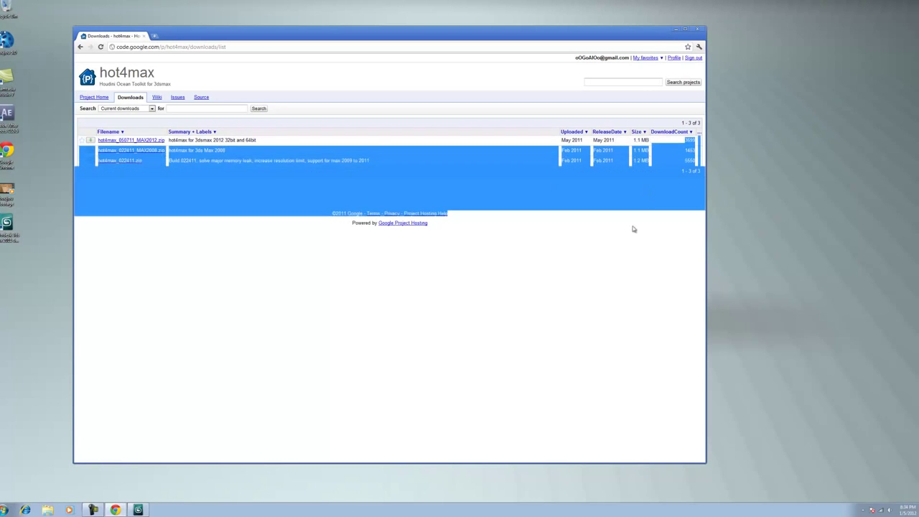
{"action": "left_click", "coordinate": [634, 237]}
{"action": "mouse_move", "coordinate": [564, 34]}
{"action": "left_mouse_down"}
{"action": "mouse_move", "coordinate": [553, 52]}
{"action": "mouse_move", "coordinate": [565, 56]}
{"action": "mouse_move", "coordinate": [566, 45]}
{"action": "left_mouse_up"}
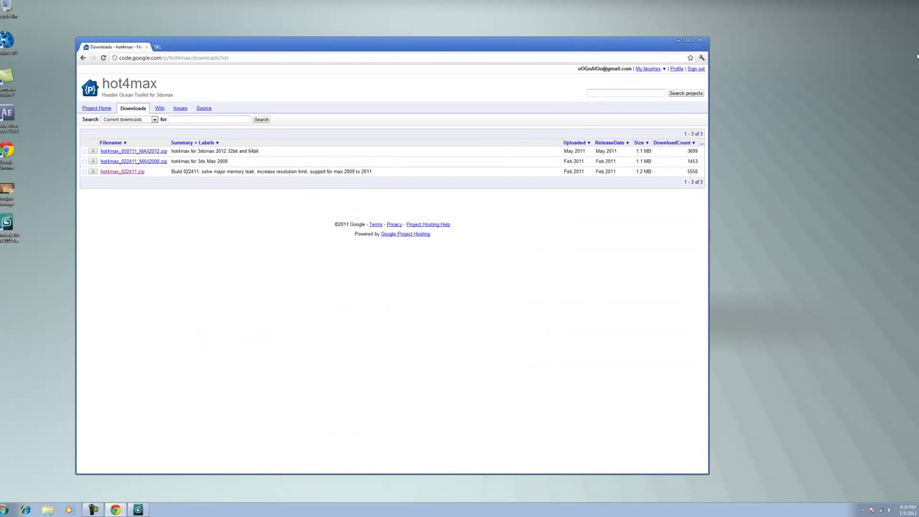
{"action": "left_click_drag", "start_coordinate": [598, 41], "coordinate": [596, 22]}
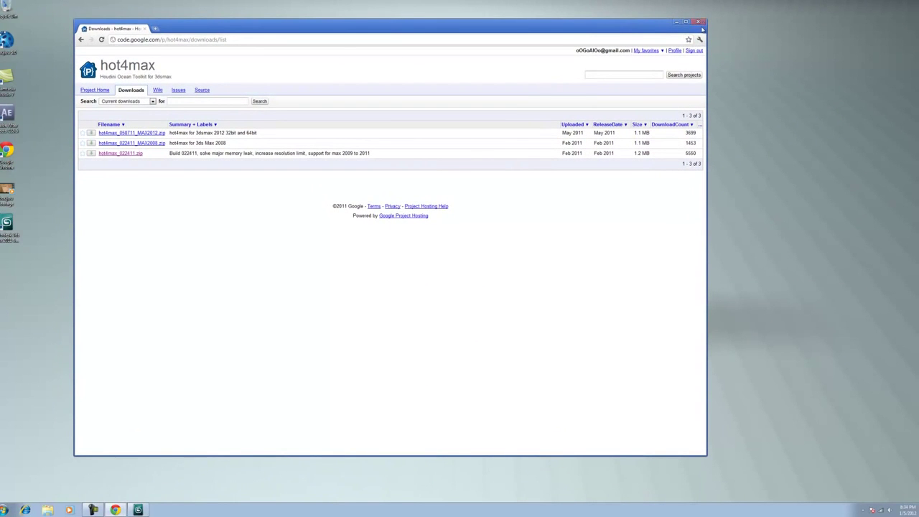
{"action": "left_click", "coordinate": [698, 23]}
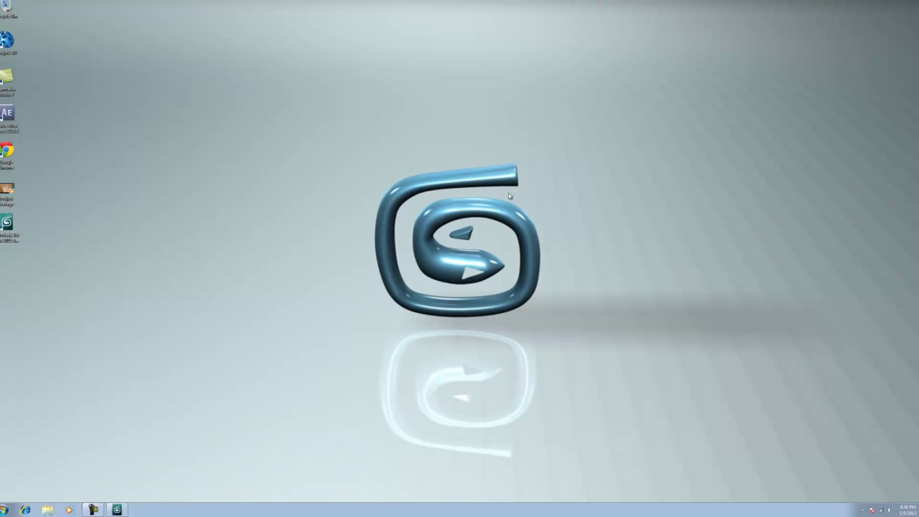
Switch to 3ds Max, maximize the Perspective viewport and create a plane about 303 units wide covering the grid
{"action": "left_click", "coordinate": [115, 509]}
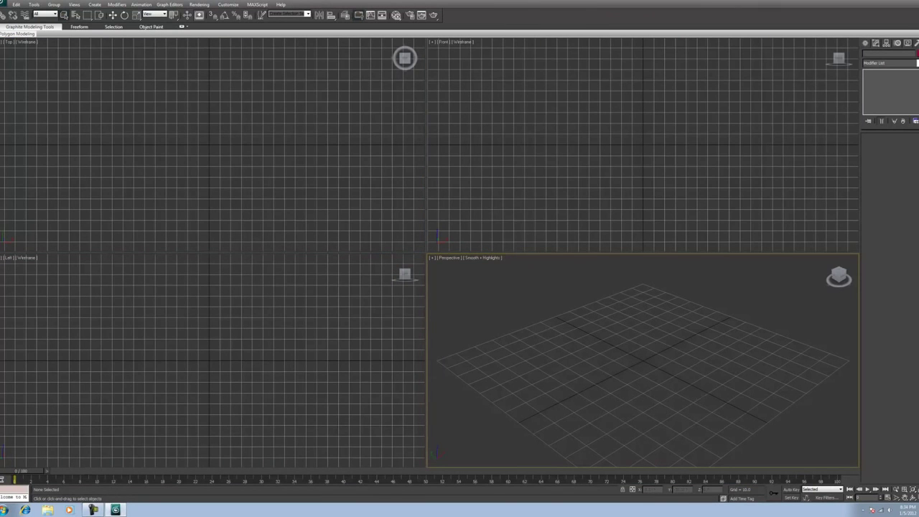
{"action": "key", "text": "alt+w"}
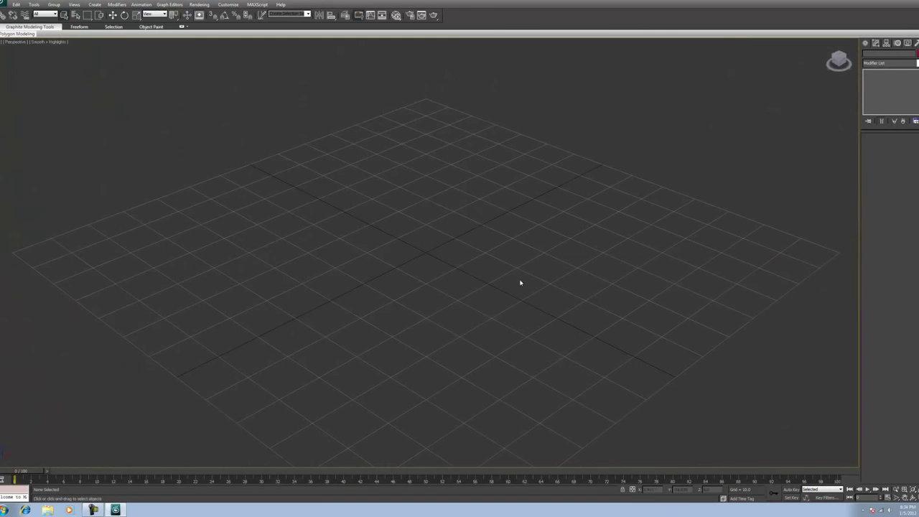
{"action": "scroll", "coordinate": [479, 266], "scroll_direction": "down", "scroll_amount": 4}
{"action": "scroll", "coordinate": [435, 311], "scroll_direction": "up", "scroll_amount": 2}
{"action": "left_click", "coordinate": [865, 44]}
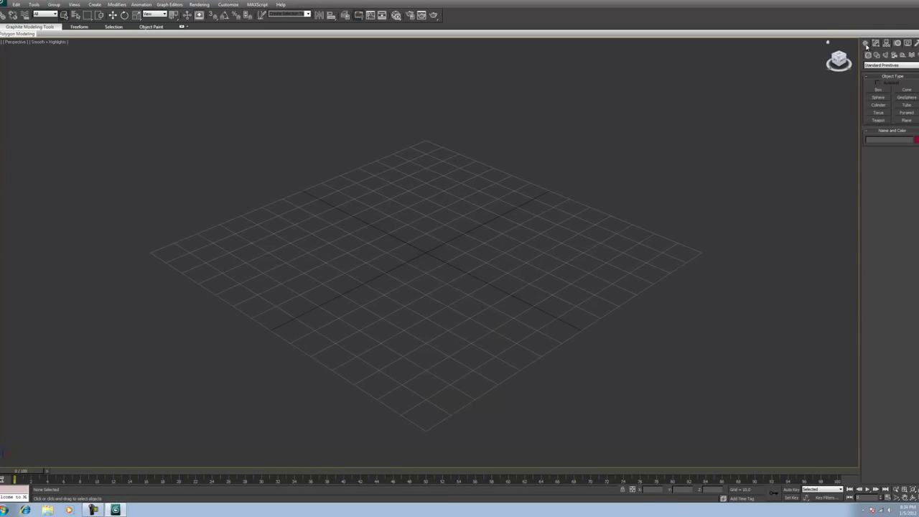
{"action": "left_click", "coordinate": [906, 122]}
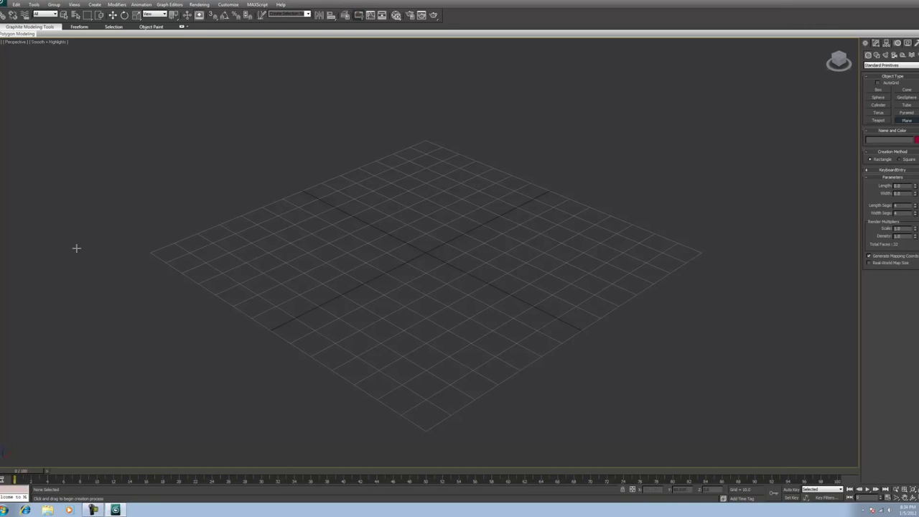
{"action": "left_click_drag", "start_coordinate": [63, 241], "coordinate": [839, 465]}
{"action": "left_click_drag", "start_coordinate": [914, 503], "coordinate": [918, 150]}
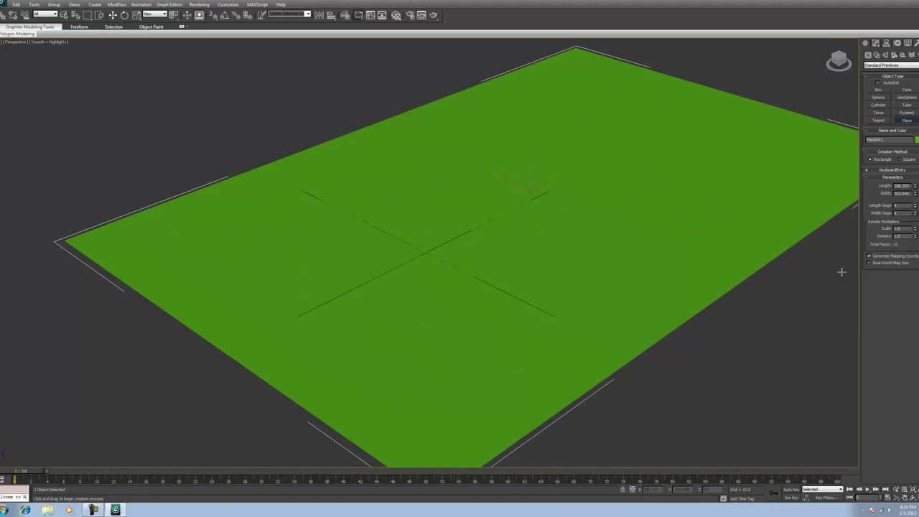
{"action": "left_click", "coordinate": [64, 14]}
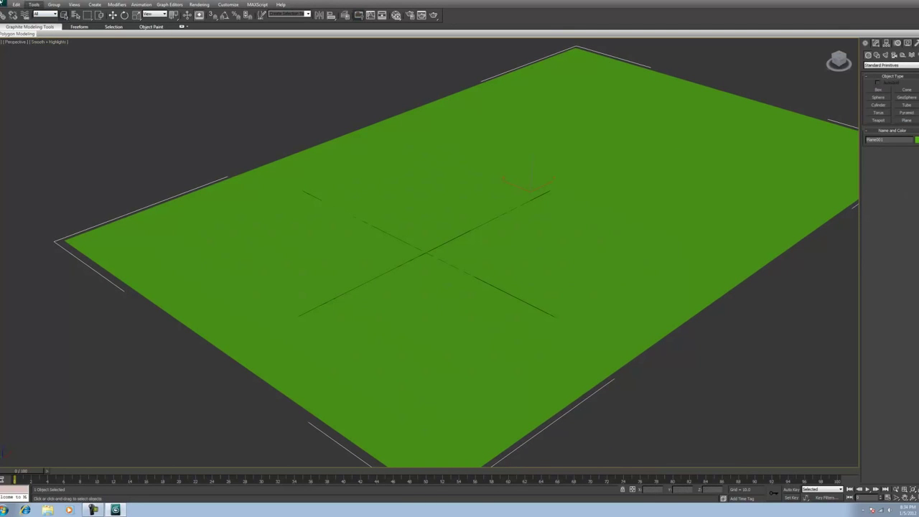
Change the plane's object color to light blue
{"action": "left_click", "coordinate": [917, 140]}
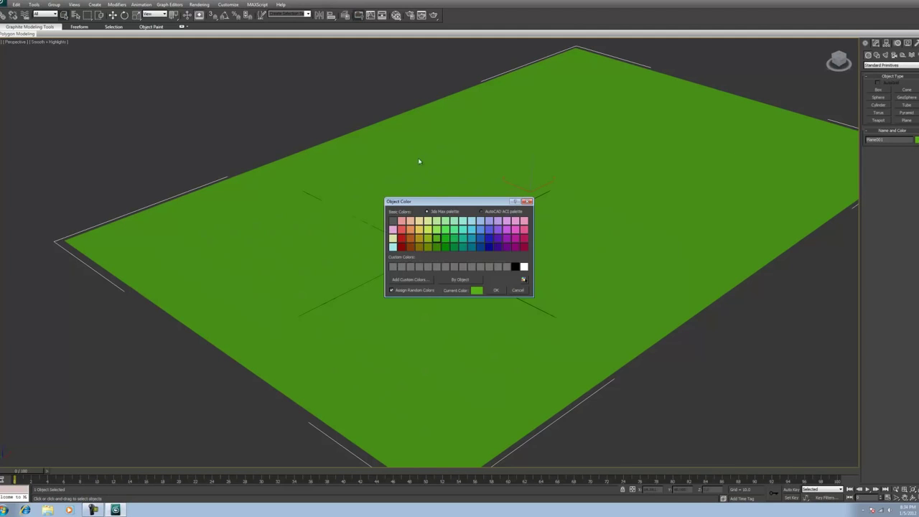
{"action": "left_click", "coordinate": [470, 229]}
{"action": "left_click", "coordinate": [495, 290]}
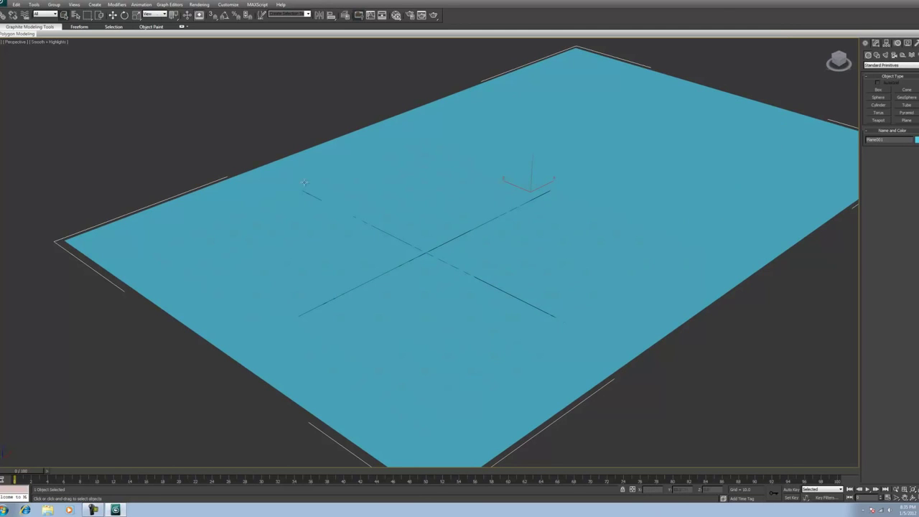
Apply the Houdini_Ocean modifier to the plane
{"action": "scroll", "coordinate": [231, 197], "scroll_direction": "down", "scroll_amount": 5}
{"action": "scroll", "coordinate": [754, 239], "scroll_direction": "up", "scroll_amount": 3}
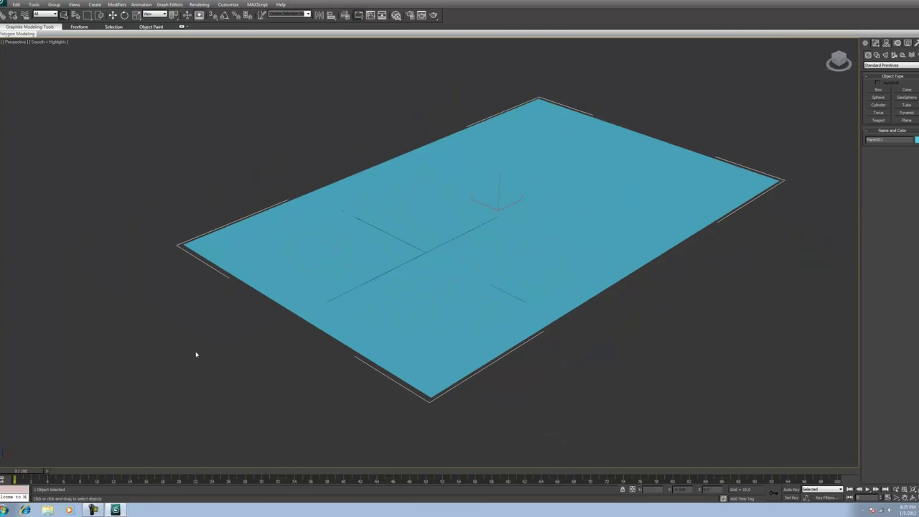
{"action": "key", "text": "e"}
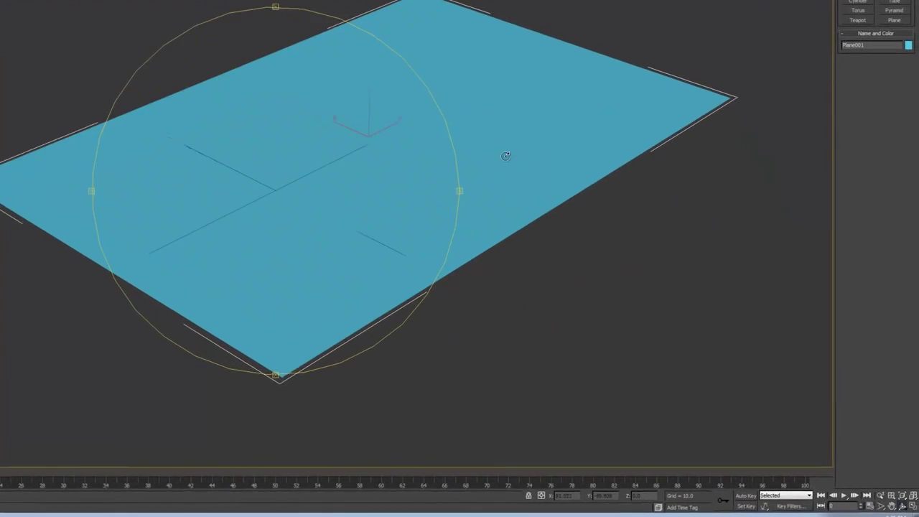
{"action": "middle_click_drag", "start_coordinate": [506, 156], "coordinate": [314, 246], "text": "alt"}
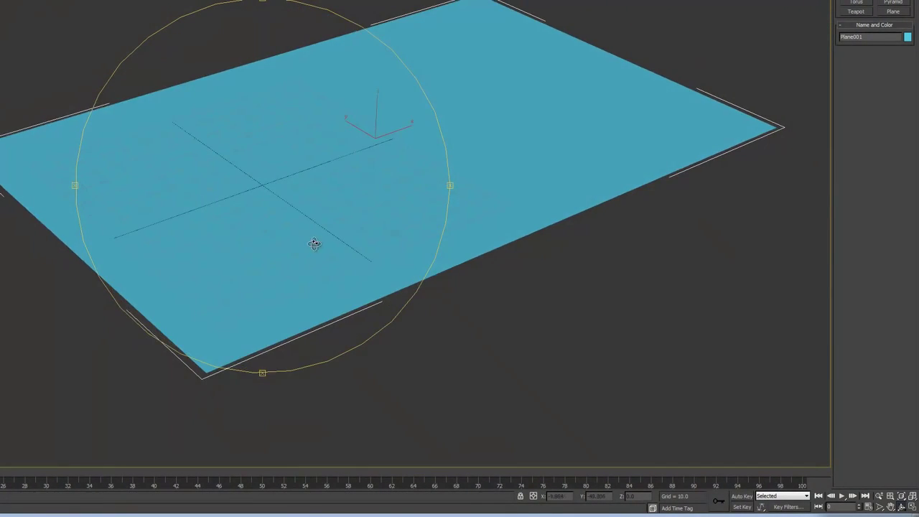
{"action": "scroll", "coordinate": [323, 226], "scroll_direction": "up", "scroll_amount": 2}
{"action": "scroll", "coordinate": [323, 226], "scroll_direction": "up", "scroll_amount": 2}
{"action": "scroll", "coordinate": [323, 226], "scroll_direction": "down", "scroll_amount": 2}
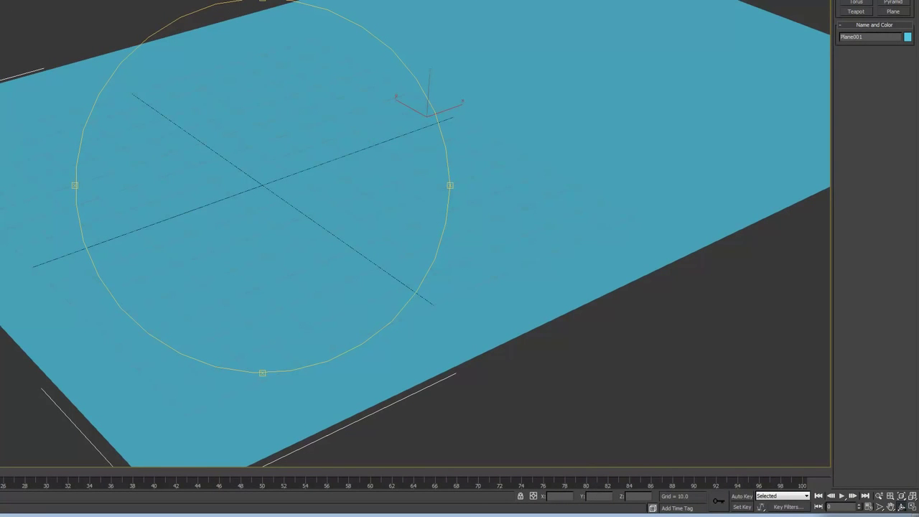
{"action": "left_click", "coordinate": [877, 44]}
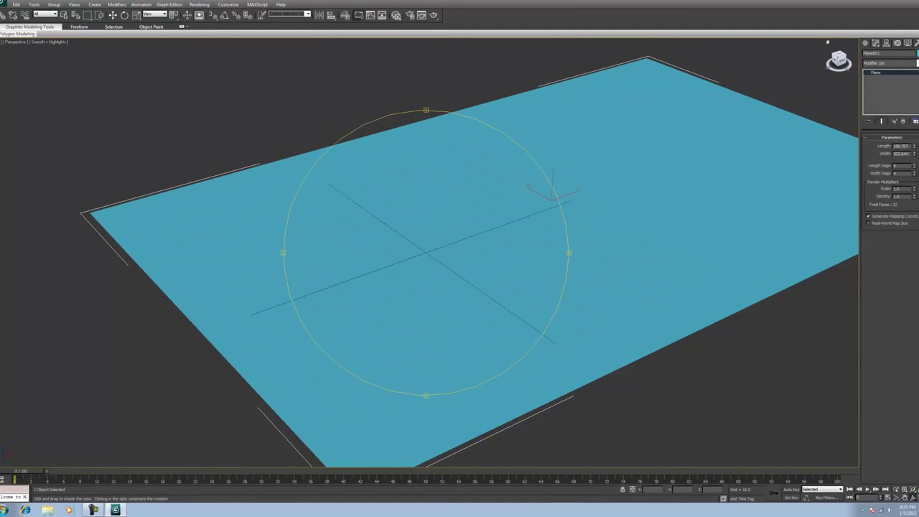
{"action": "left_click", "coordinate": [890, 63]}
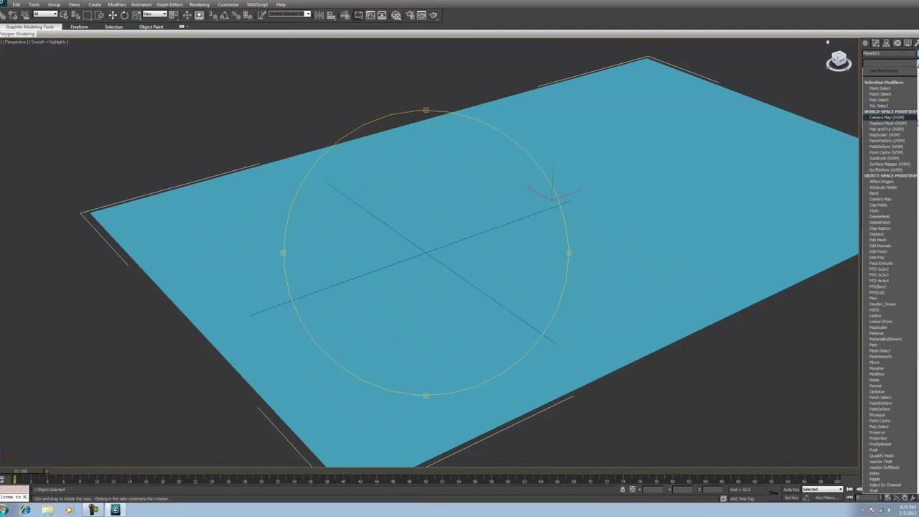
{"action": "left_click", "coordinate": [891, 307]}
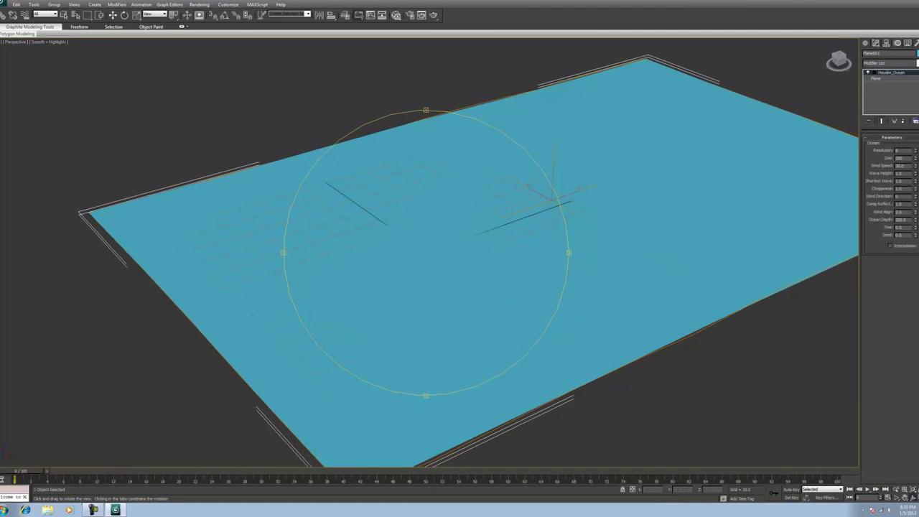
Set the ocean modifier's Resolution to 20 and Choppiness to 5.2, and adjust its Wind Direction
{"action": "left_click", "coordinate": [63, 15]}
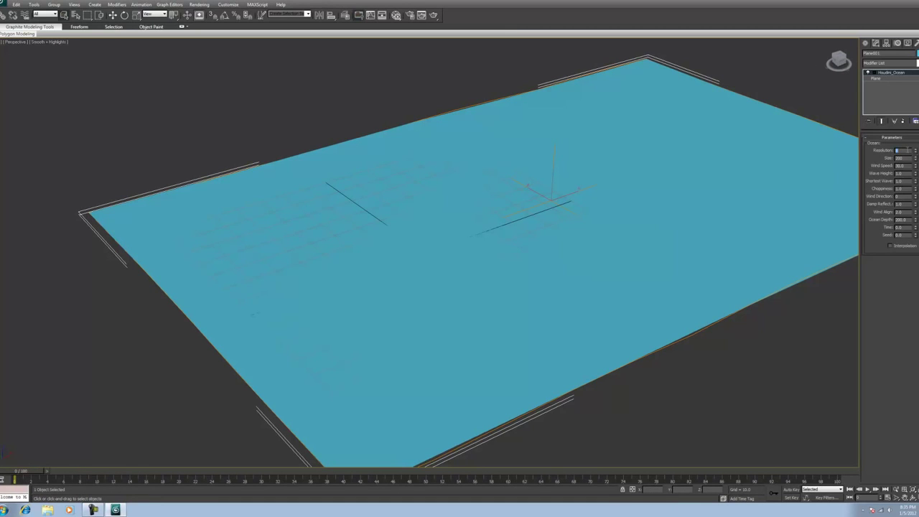
{"action": "key", "text": "Return"}
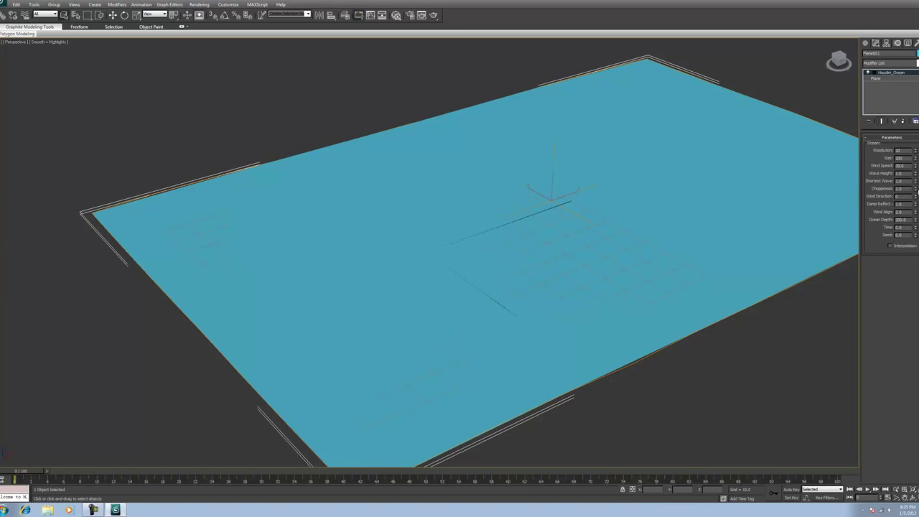
{"action": "left_click_drag", "start_coordinate": [916, 188], "coordinate": [914, 138]}
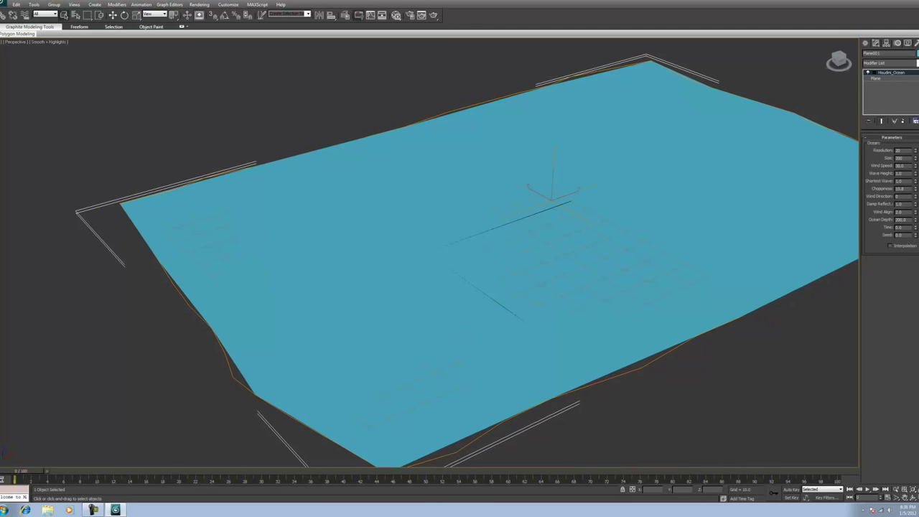
{"action": "left_click_drag", "start_coordinate": [916, 192], "coordinate": [914, 228]}
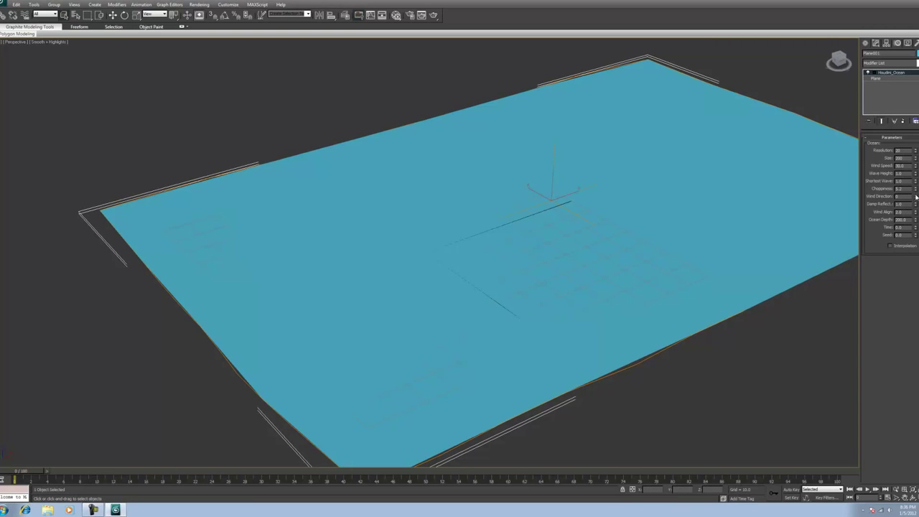
{"action": "left_click_drag", "start_coordinate": [916, 197], "coordinate": [873, 201]}
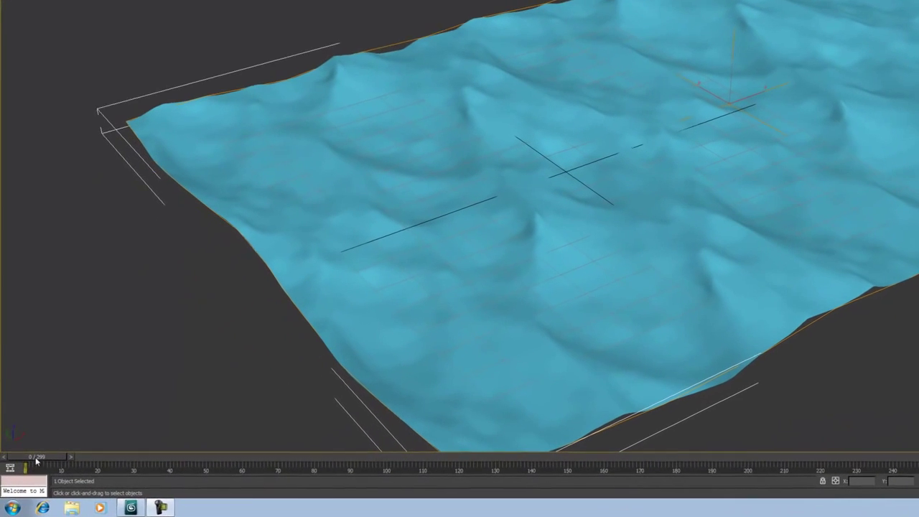
Scrub through the timeline to check the ocean surface for motion, returning to frame 0
{"action": "left_click_drag", "start_coordinate": [27, 468], "coordinate": [560, 422]}
{"action": "left_click_drag", "start_coordinate": [746, 395], "coordinate": [1, 495]}
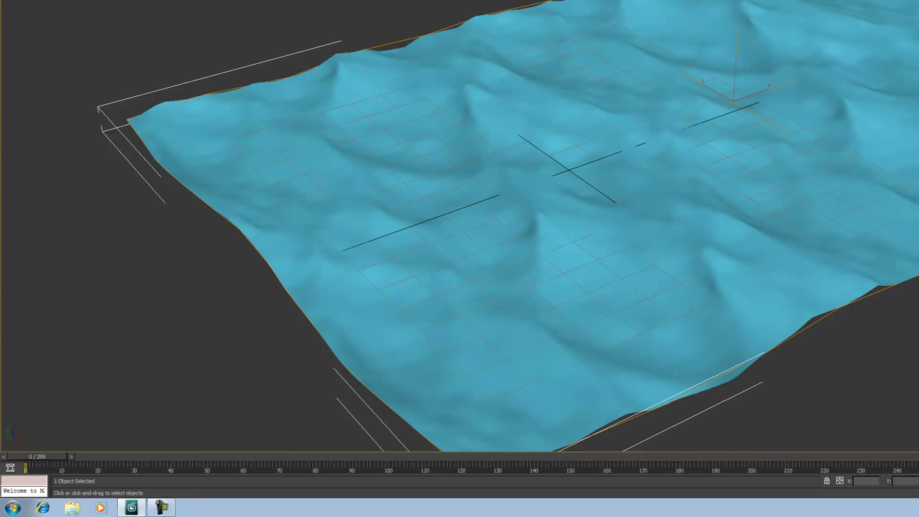
Render frame 0 of the Perspective view from a low angle across the waves, then close the rendered image
{"action": "key", "text": "ctrl+r"}
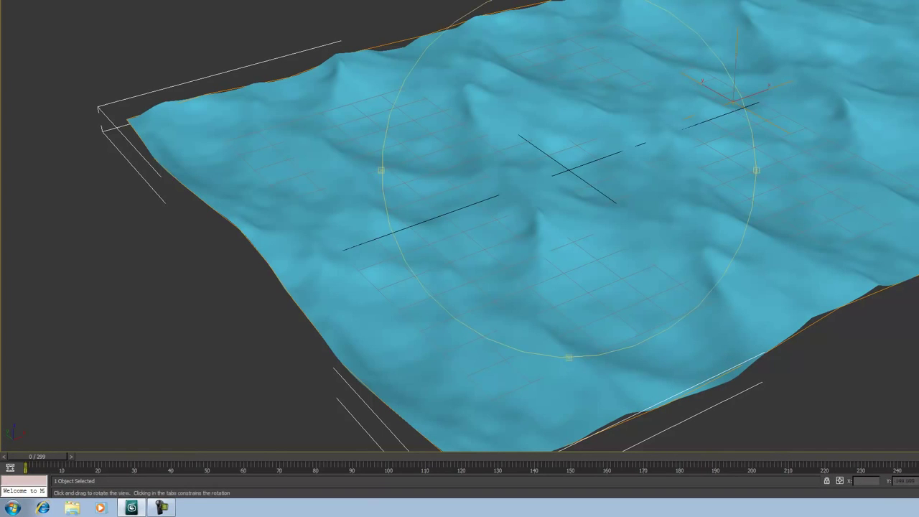
{"action": "mouse_move", "coordinate": [726, 179]}
{"action": "left_mouse_down"}
{"action": "mouse_move", "coordinate": [679, 173]}
{"action": "mouse_move", "coordinate": [749, 171]}
{"action": "mouse_move", "coordinate": [743, 160]}
{"action": "mouse_move", "coordinate": [731, 177]}
{"action": "left_mouse_up"}
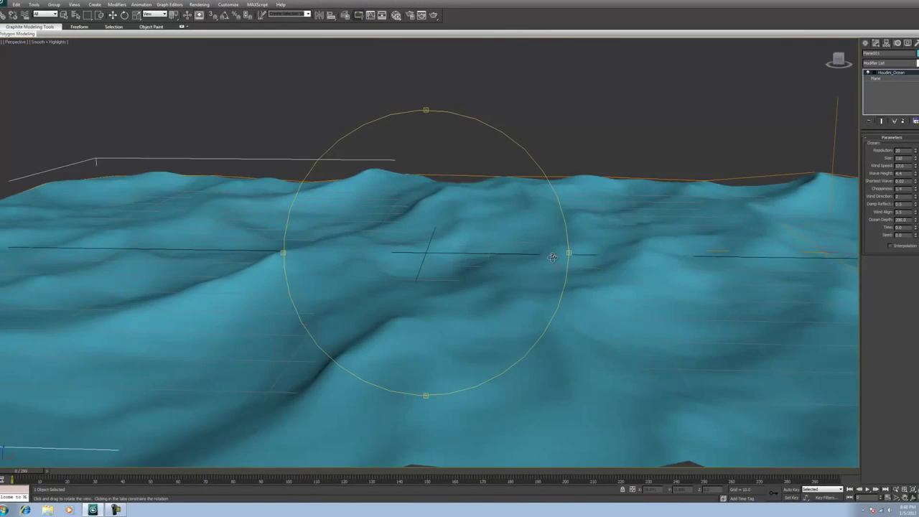
{"action": "left_click_drag", "start_coordinate": [552, 257], "coordinate": [555, 252]}
{"action": "left_click", "coordinate": [200, 5]}
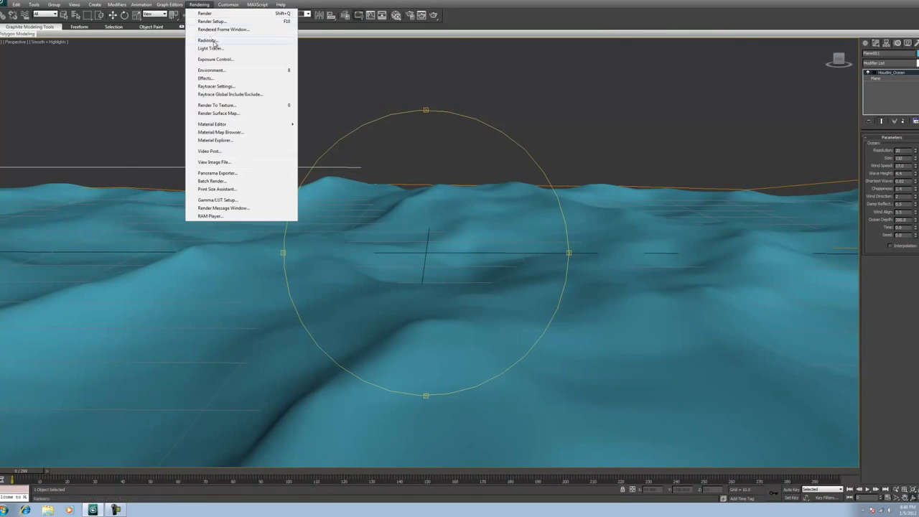
{"action": "left_click", "coordinate": [208, 15]}
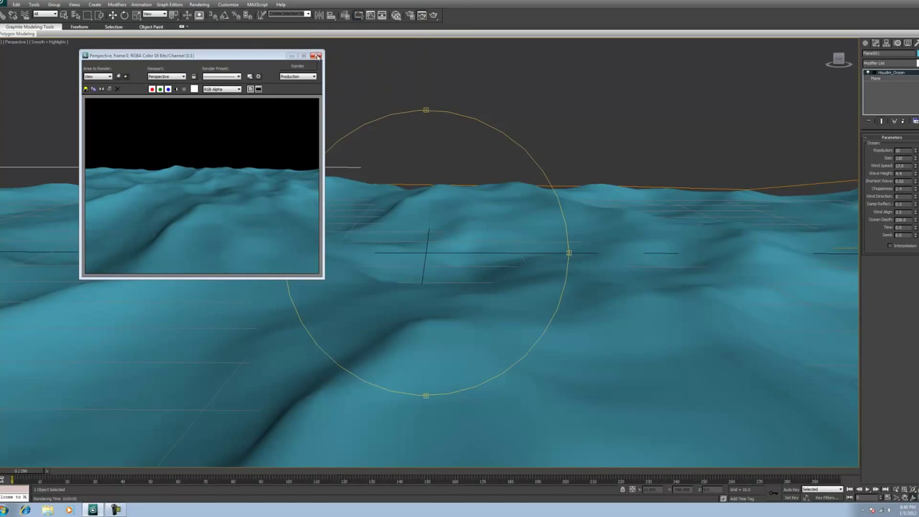
{"action": "left_click", "coordinate": [316, 55]}
Animate the ocean modifier's Time parameter with Auto Key by keying a new value at frame 299
{"action": "left_click_drag", "start_coordinate": [23, 471], "coordinate": [3, 473]}
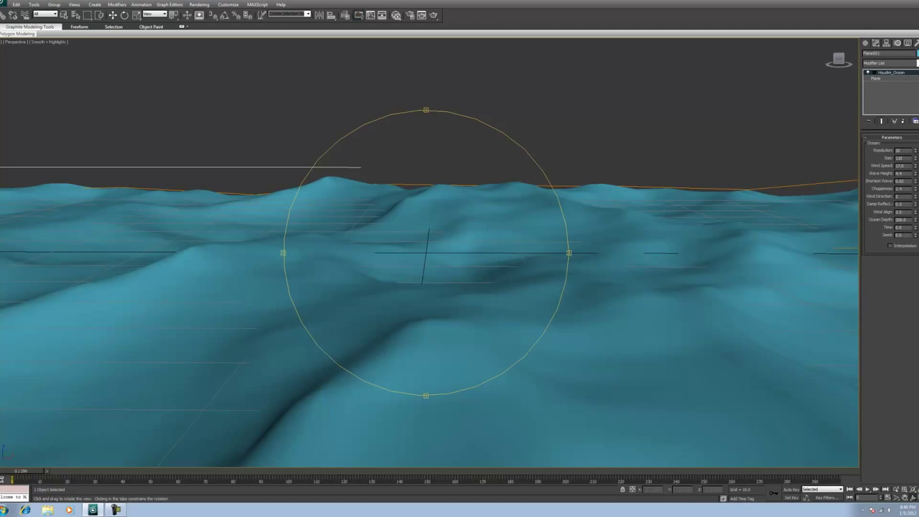
{"action": "left_click", "coordinate": [790, 489]}
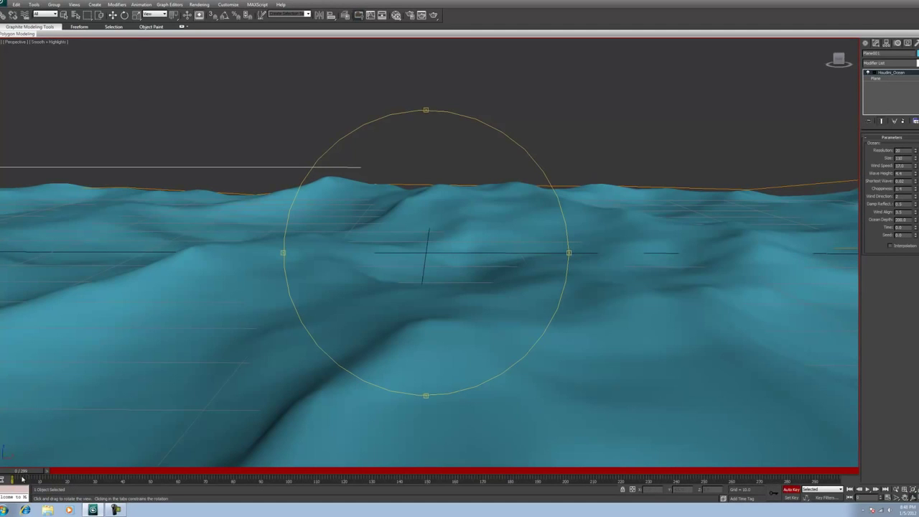
{"action": "left_click_drag", "start_coordinate": [22, 471], "coordinate": [833, 471]}
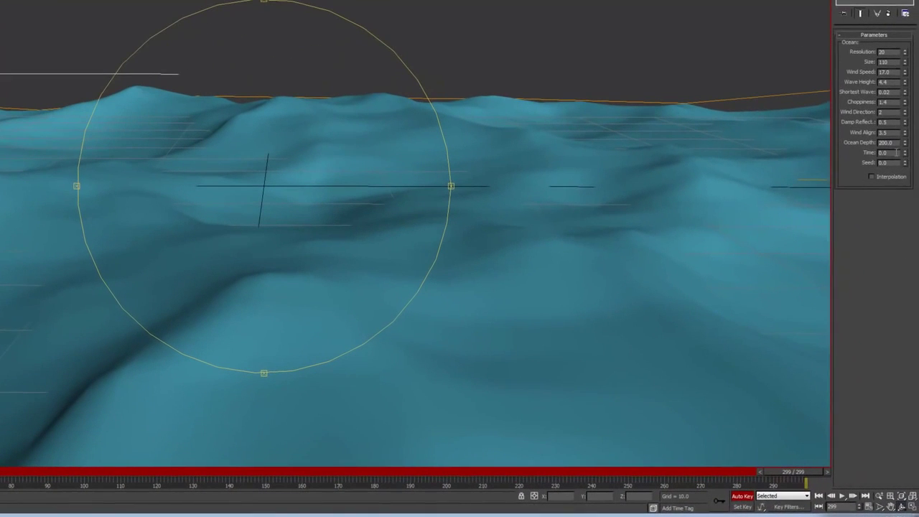
{"action": "double_click", "coordinate": [908, 227]}
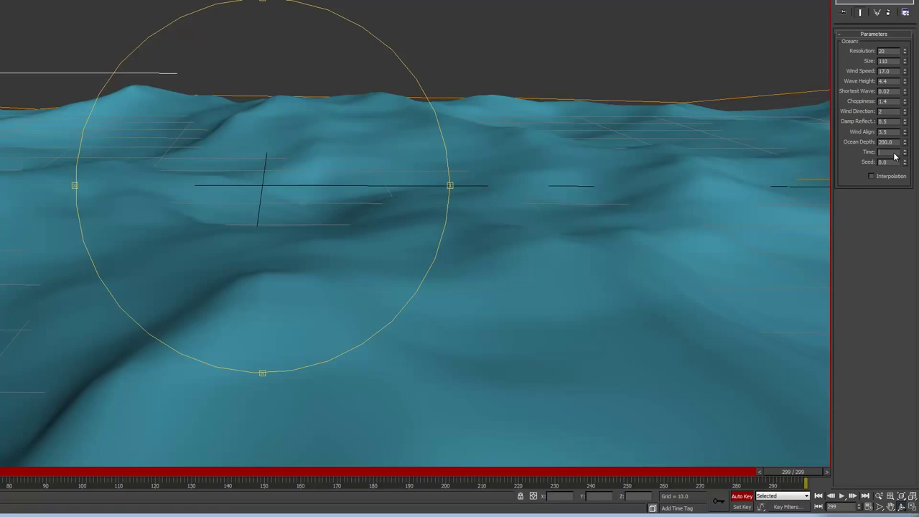
{"action": "key", "text": "Return"}
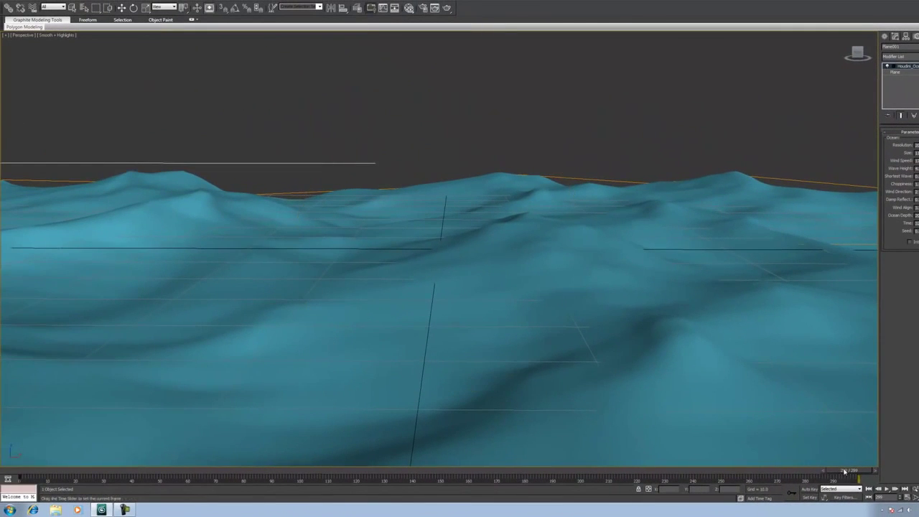
Scrub and play back the animation to check the wave motion, then return to frame 0
{"action": "left_click_drag", "start_coordinate": [845, 471], "coordinate": [62, 481]}
{"action": "left_click", "coordinate": [886, 488]}
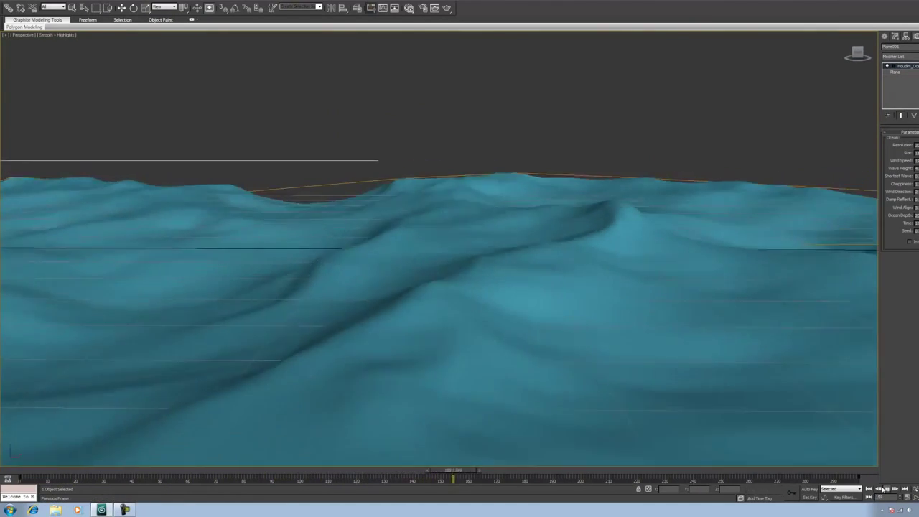
{"action": "left_click", "coordinate": [885, 488]}
{"action": "left_click_drag", "start_coordinate": [525, 472], "coordinate": [26, 466]}
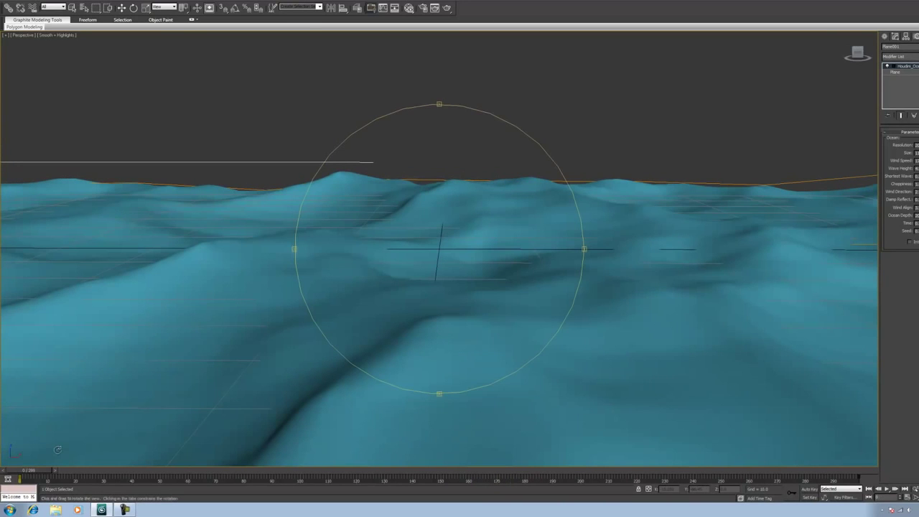
Open the Curve Editor and display the Time track of the plane's Houdini_Ocean modifier
{"action": "left_click", "coordinate": [895, 72]}
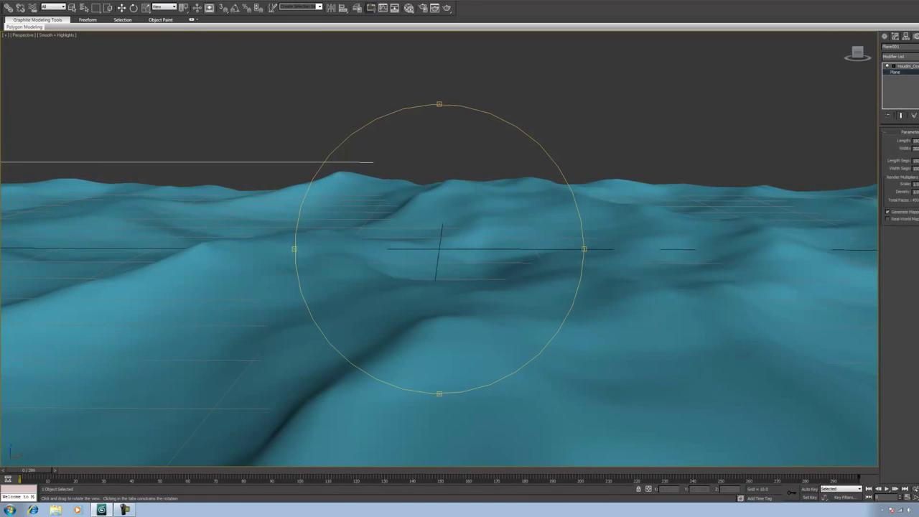
{"action": "left_click", "coordinate": [180, 2]}
{"action": "left_click", "coordinate": [182, 6]}
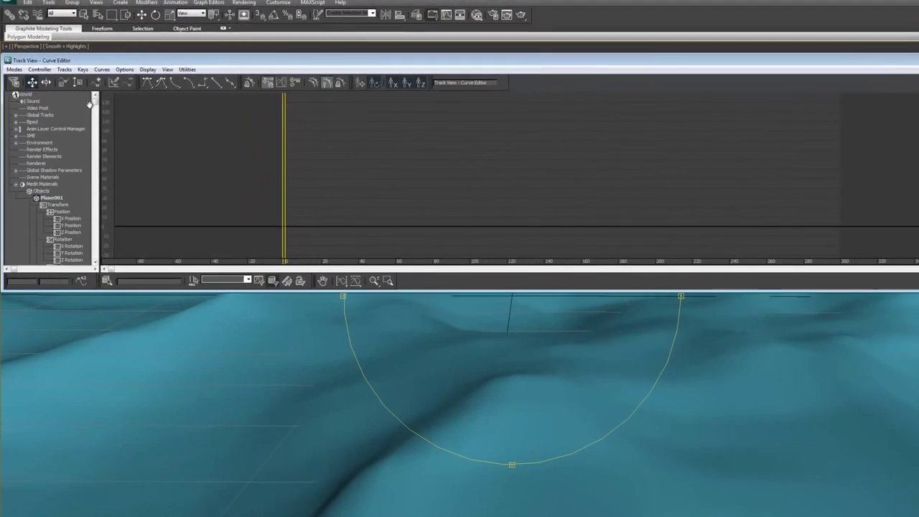
{"action": "left_click_drag", "start_coordinate": [81, 84], "coordinate": [80, 150]}
{"action": "left_click_drag", "start_coordinate": [104, 205], "coordinate": [104, 179]}
{"action": "left_click", "coordinate": [40, 231]}
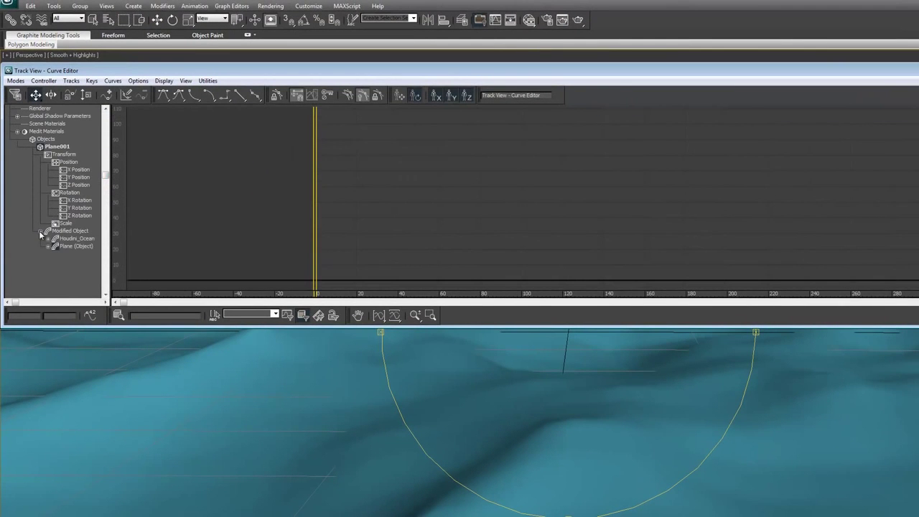
{"action": "left_click", "coordinate": [47, 238]}
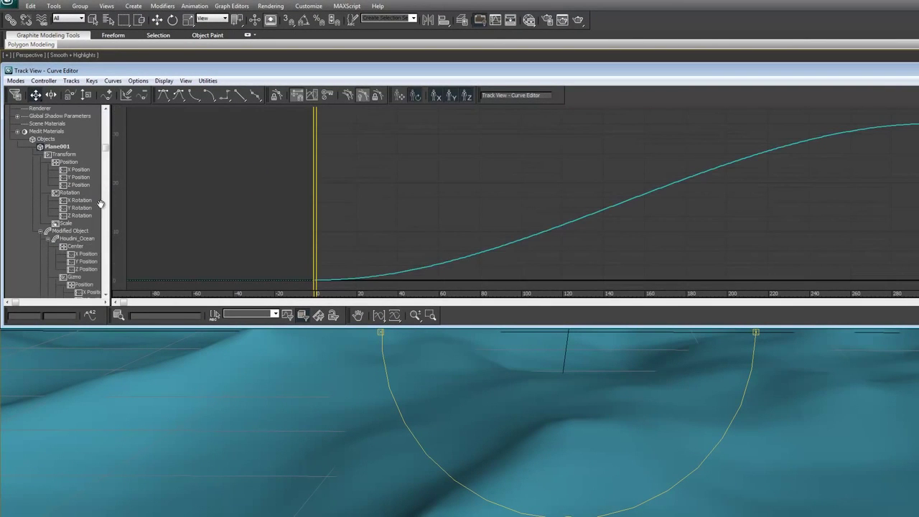
{"action": "left_click_drag", "start_coordinate": [106, 149], "coordinate": [53, 255]}
{"action": "double_click", "coordinate": [70, 256]}
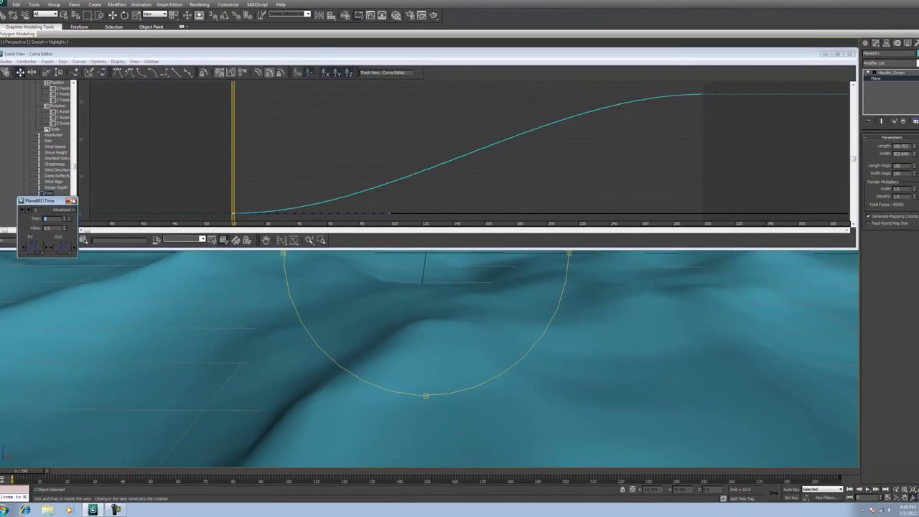
{"action": "left_click", "coordinate": [106, 265]}
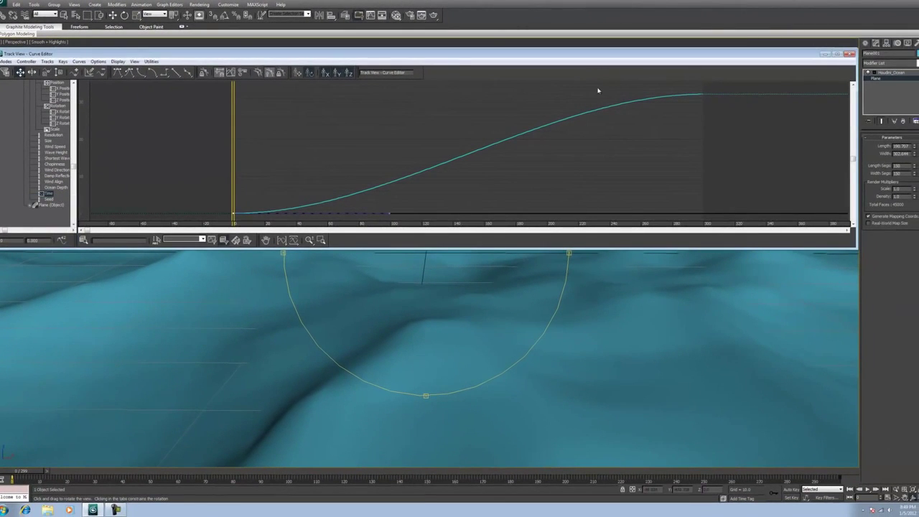
Change both keys of the Time curve to linear tangents, then close the Curve Editor
{"action": "left_click", "coordinate": [488, 145]}
{"action": "left_click", "coordinate": [64, 16]}
{"action": "left_click_drag", "start_coordinate": [717, 89], "coordinate": [192, 249]}
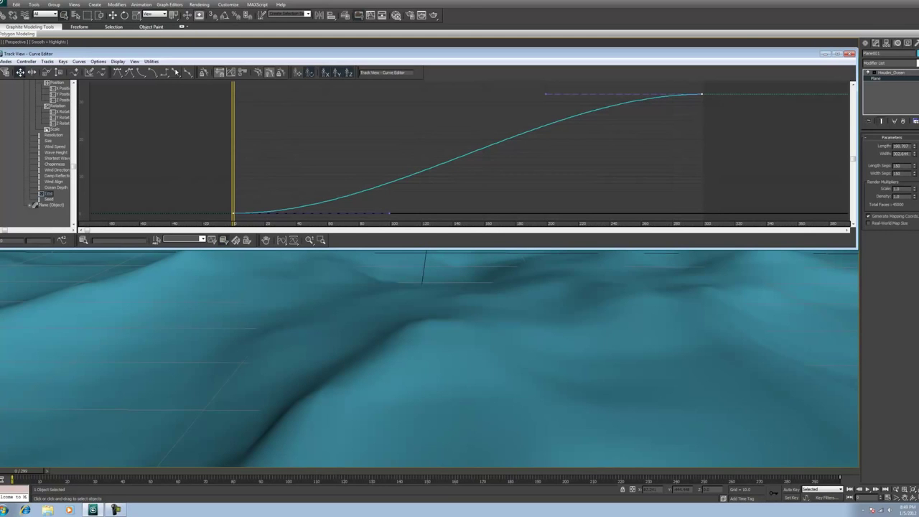
{"action": "left_click", "coordinate": [176, 72]}
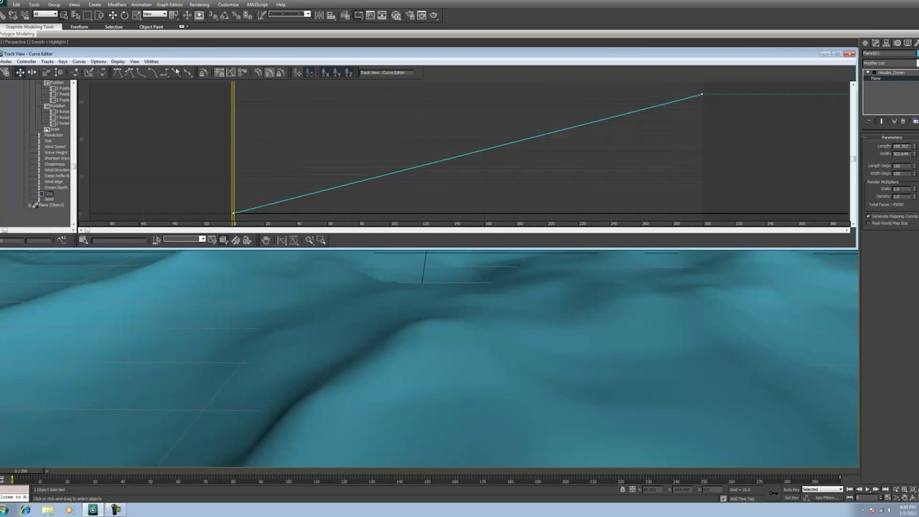
{"action": "left_click", "coordinate": [849, 55]}
Play the ocean animation with its linear timing, then go back to frame 0
{"action": "left_click_drag", "start_coordinate": [23, 472], "coordinate": [64, 473]}
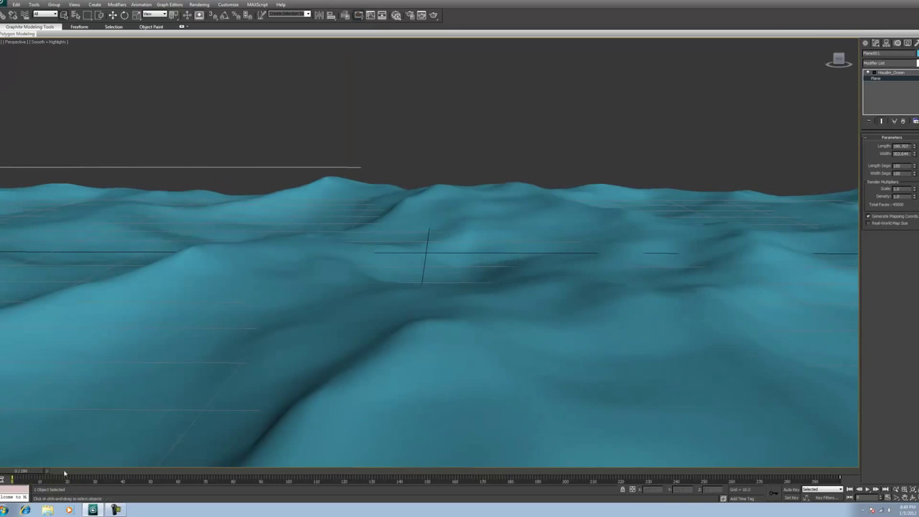
{"action": "left_click", "coordinate": [867, 489]}
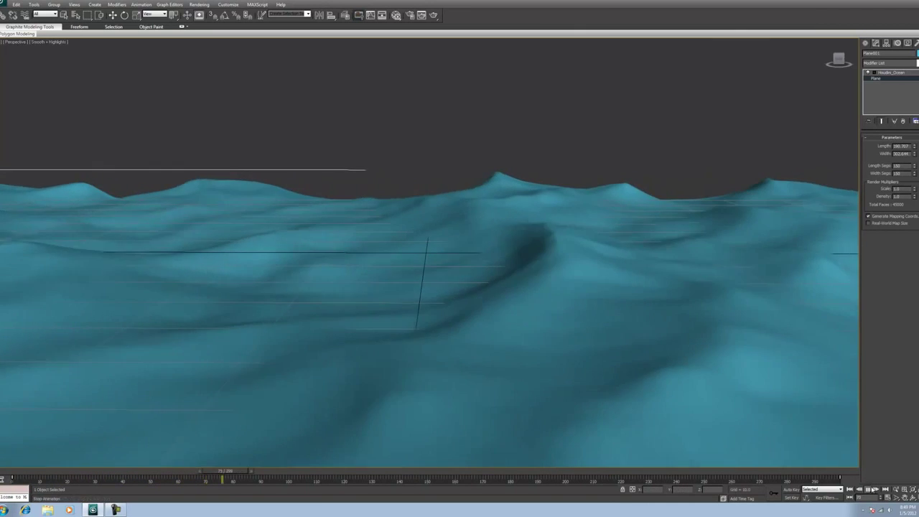
{"action": "left_click_drag", "start_coordinate": [263, 471], "coordinate": [2, 471]}
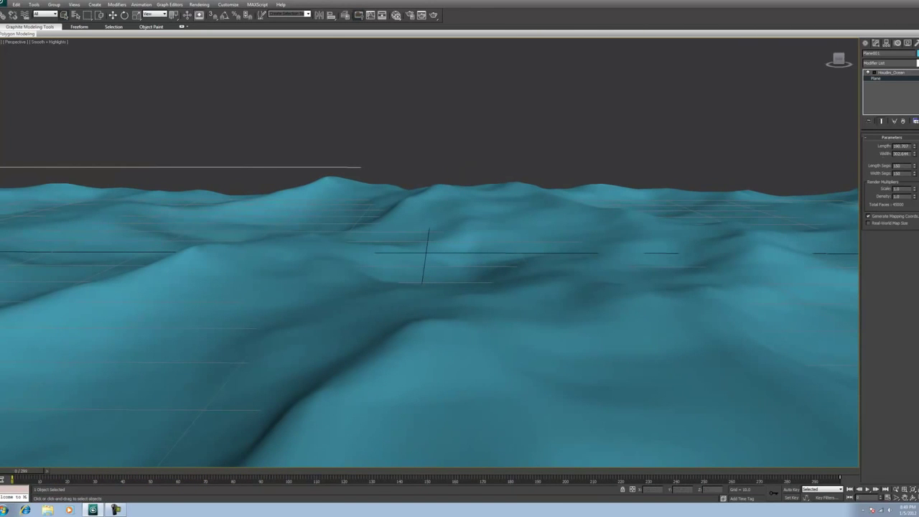
Look through the object creation categories, including geometry, lights and helpers, for a Daylight system
{"action": "left_click", "coordinate": [865, 43]}
{"action": "left_click", "coordinate": [881, 66]}
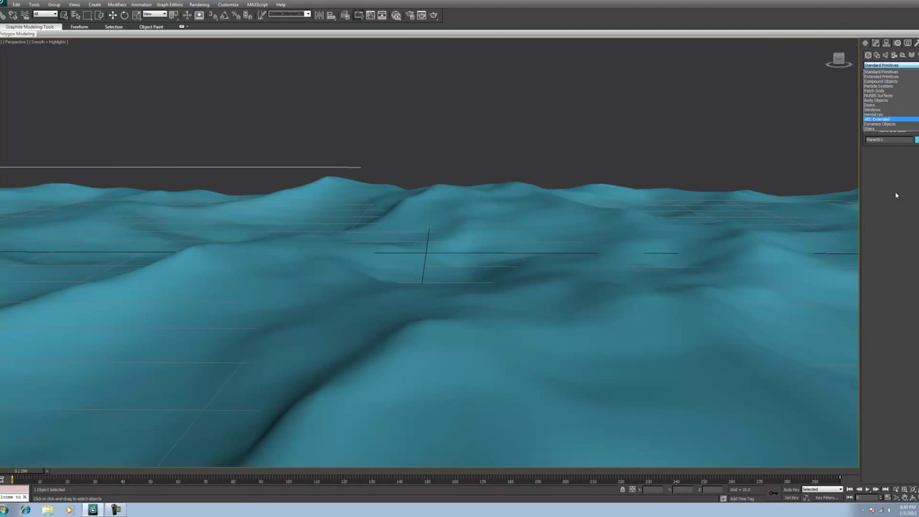
{"action": "left_click", "coordinate": [893, 118]}
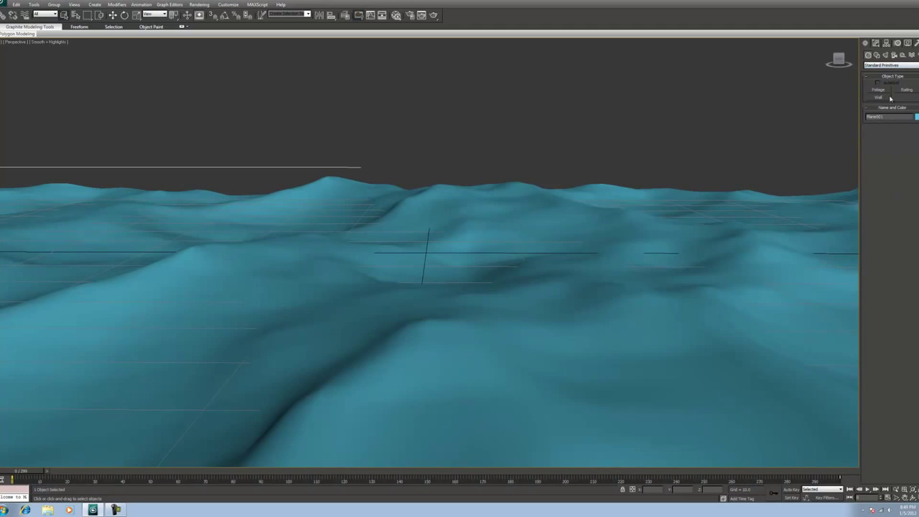
{"action": "left_click", "coordinate": [885, 56]}
{"action": "left_click", "coordinate": [889, 66]}
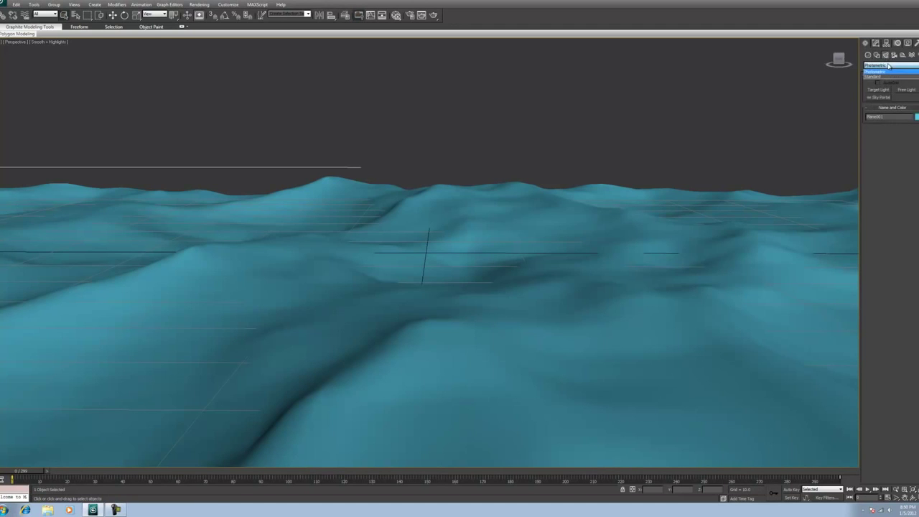
{"action": "left_click", "coordinate": [889, 73]}
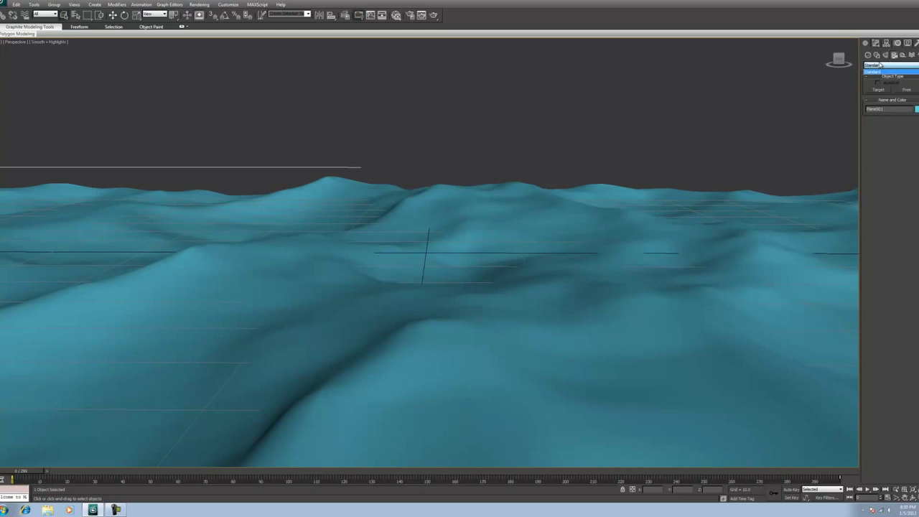
{"action": "left_click", "coordinate": [903, 57]}
{"action": "left_click", "coordinate": [901, 66]}
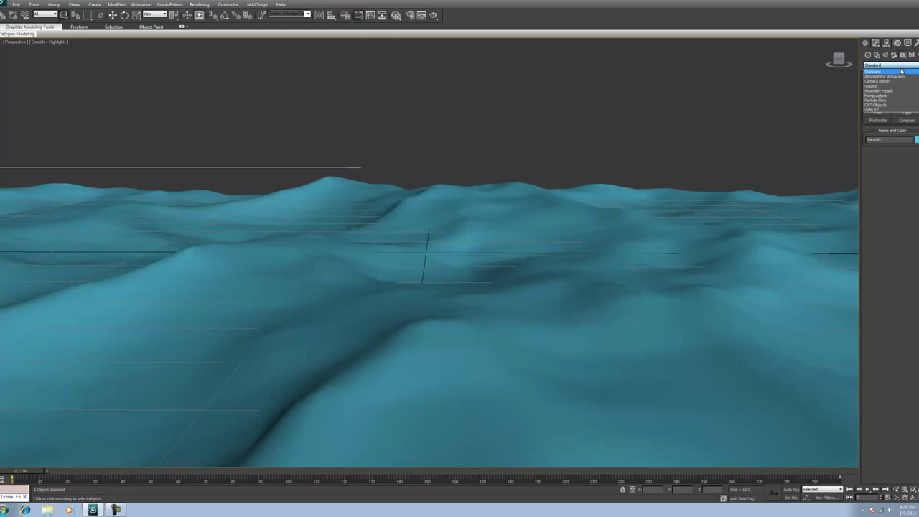
{"action": "left_click", "coordinate": [911, 56]}
{"action": "left_click", "coordinate": [912, 55]}
Create a Daylight system above the ocean plane in the Left view, accepting the recommended Logarithmic Exposure Control
{"action": "left_click", "coordinate": [915, 56]}
{"action": "left_click", "coordinate": [880, 105]}
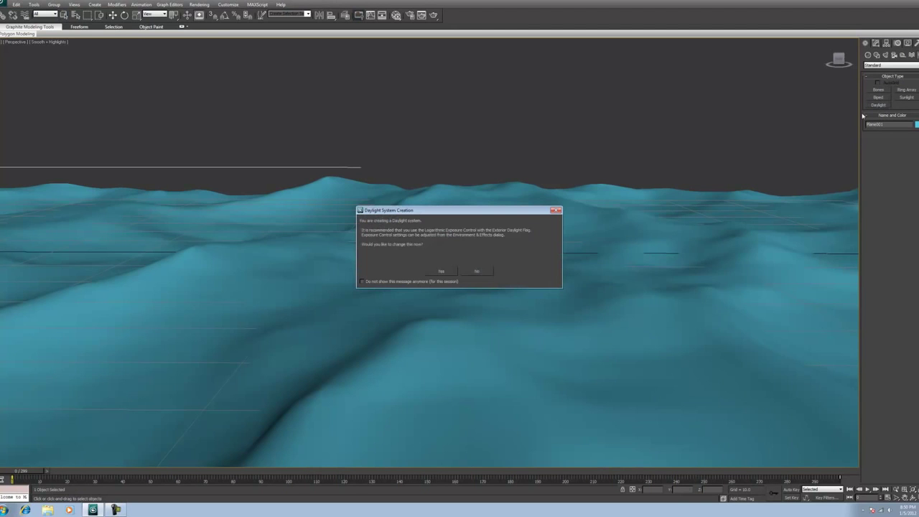
{"action": "left_click", "coordinate": [442, 271]}
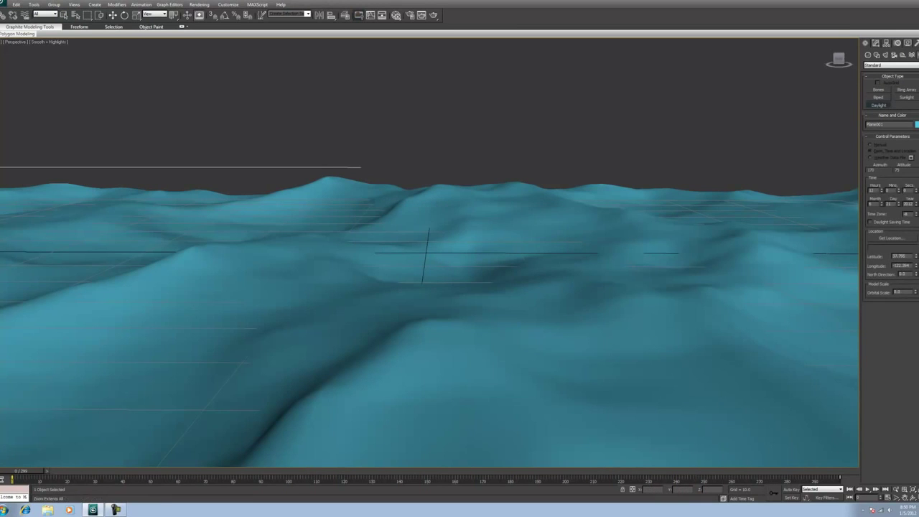
{"action": "left_click", "coordinate": [913, 497]}
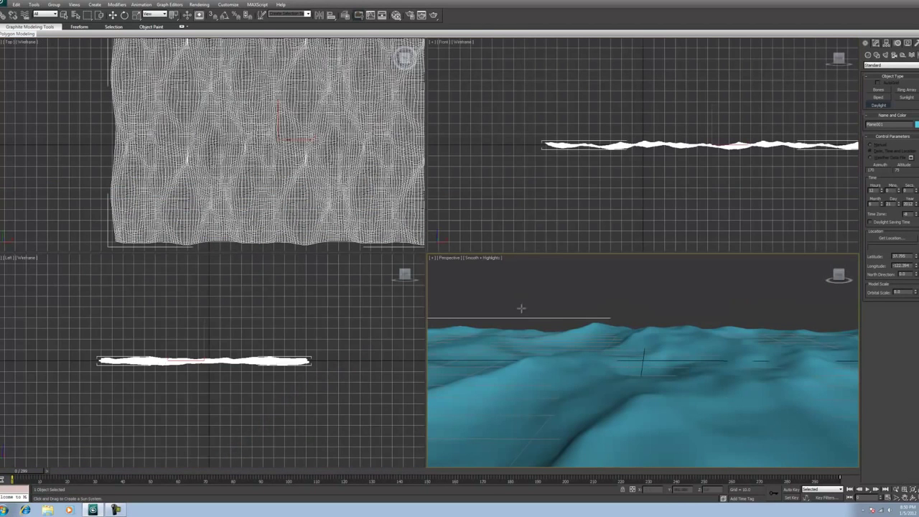
{"action": "left_click_drag", "start_coordinate": [217, 316], "coordinate": [234, 320]}
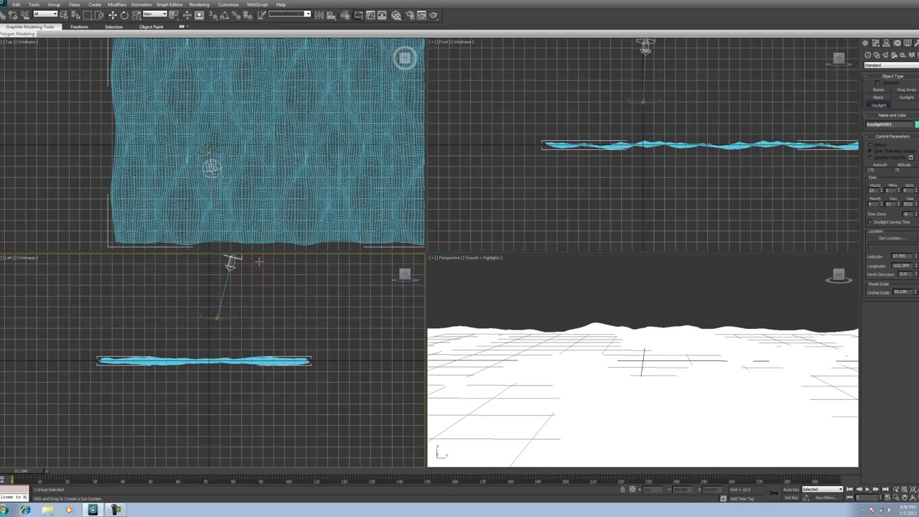
{"action": "scroll", "coordinate": [251, 287], "scroll_direction": "down", "scroll_amount": 4}
{"action": "left_click", "coordinate": [264, 285]}
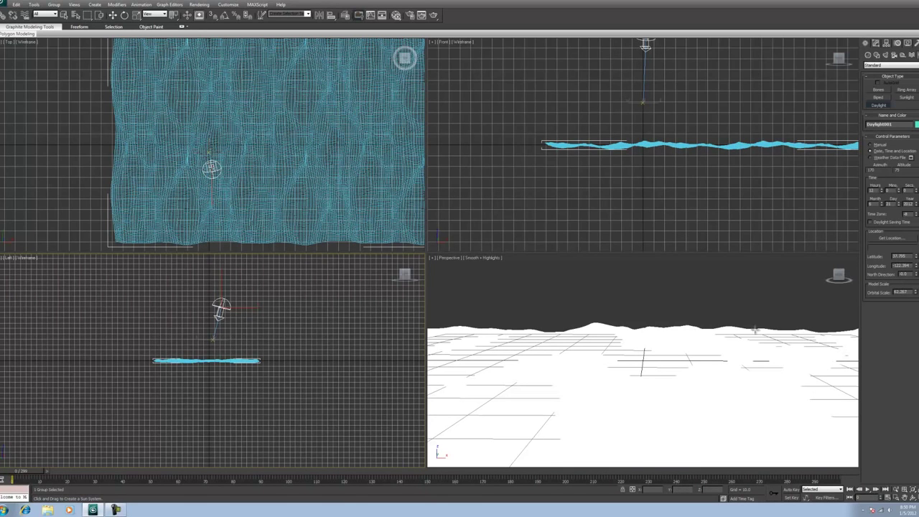
Maximize the Perspective view and render it with the daylight, then close the rendered image
{"action": "left_click", "coordinate": [64, 15]}
{"action": "left_click", "coordinate": [757, 296]}
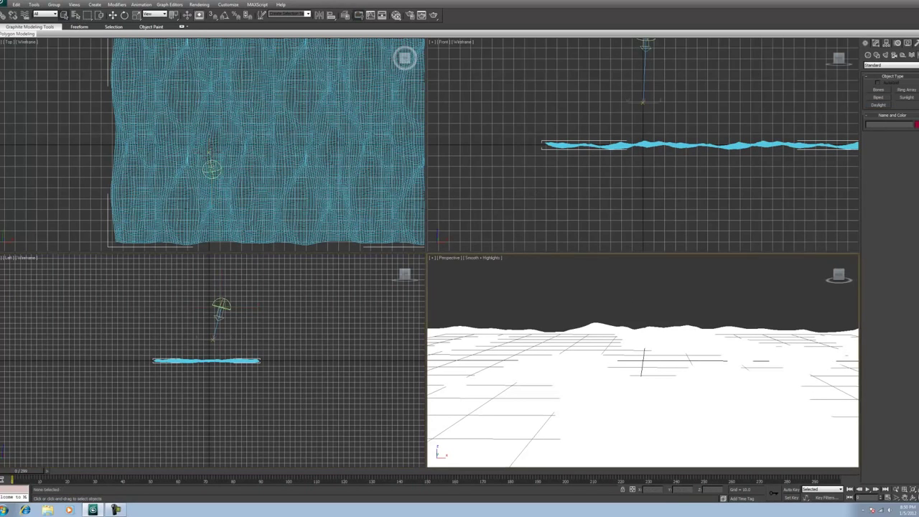
{"action": "key", "text": "alt+w"}
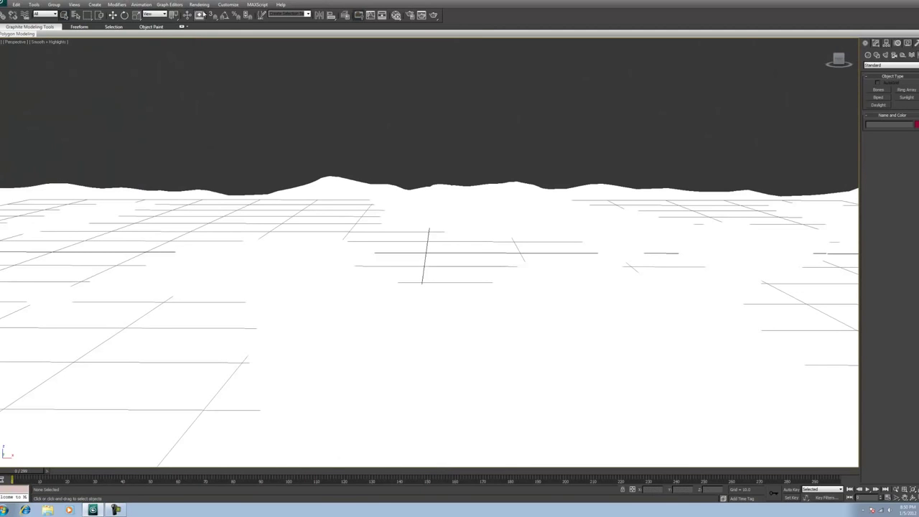
{"action": "left_click", "coordinate": [199, 4]}
{"action": "left_click", "coordinate": [206, 12]}
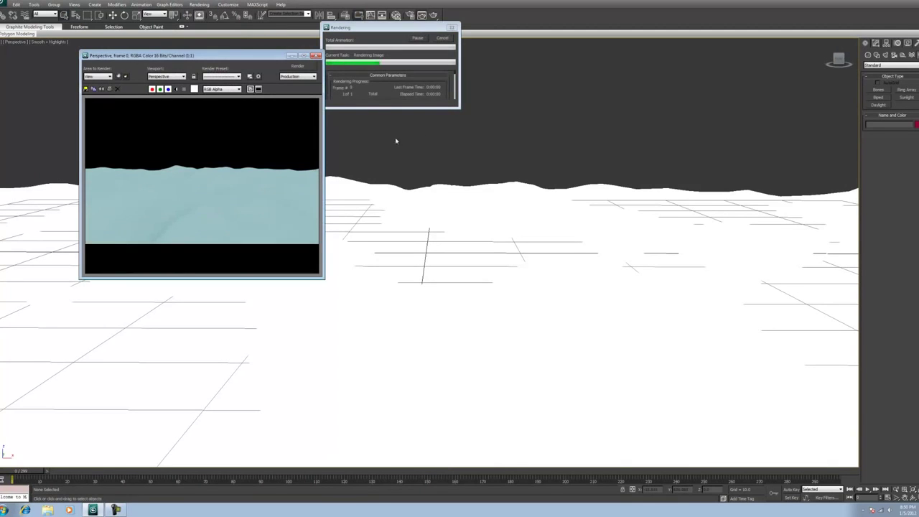
{"action": "left_click", "coordinate": [317, 56]}
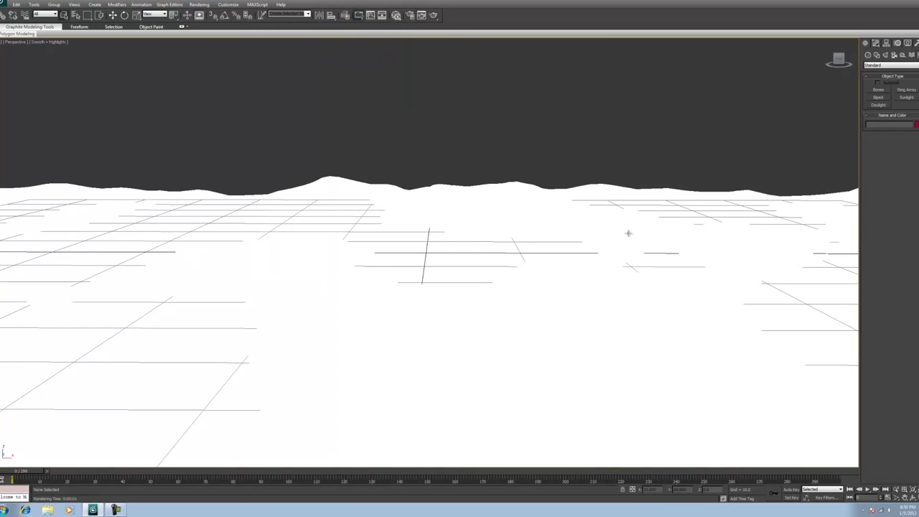
Select the ocean plane, then open the Slate Material Editor and enlarge its window
{"action": "left_click", "coordinate": [745, 285]}
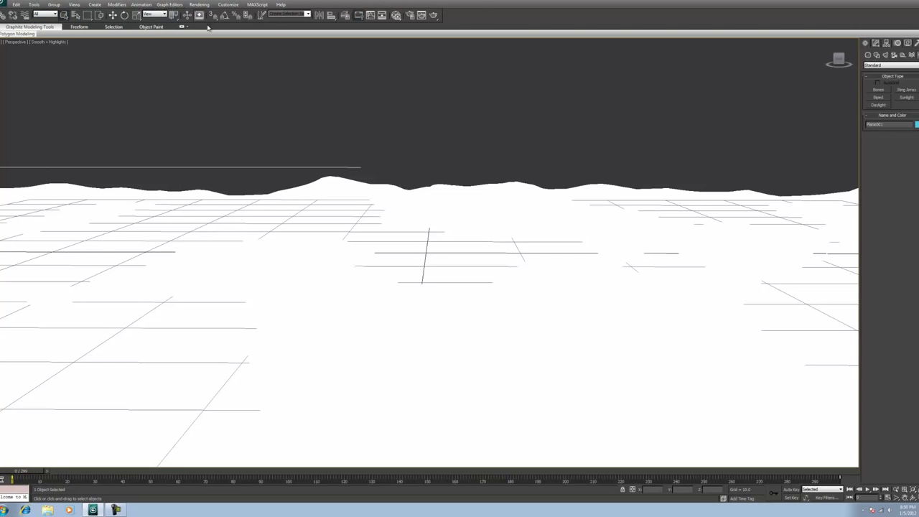
{"action": "key", "text": "m"}
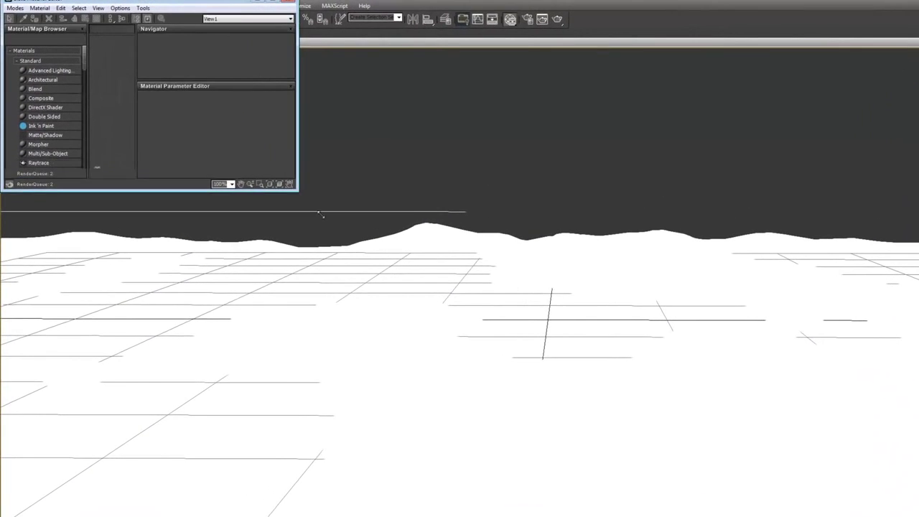
{"action": "left_click_drag", "start_coordinate": [298, 189], "coordinate": [626, 457]}
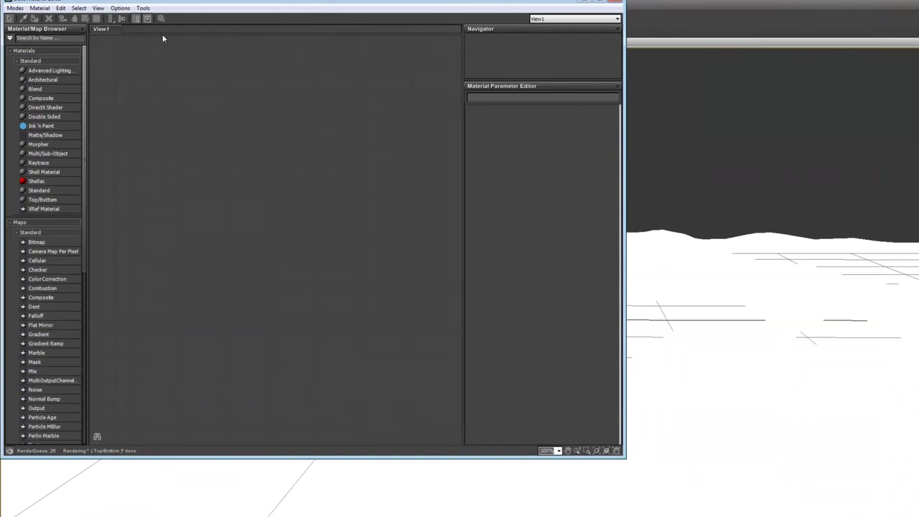
Browse the standard materials and maps in the Material/Map Browser, collapsing the Maps category to reach the scene materials and controllers
{"action": "scroll", "coordinate": [68, 91], "scroll_direction": "down", "scroll_amount": 1}
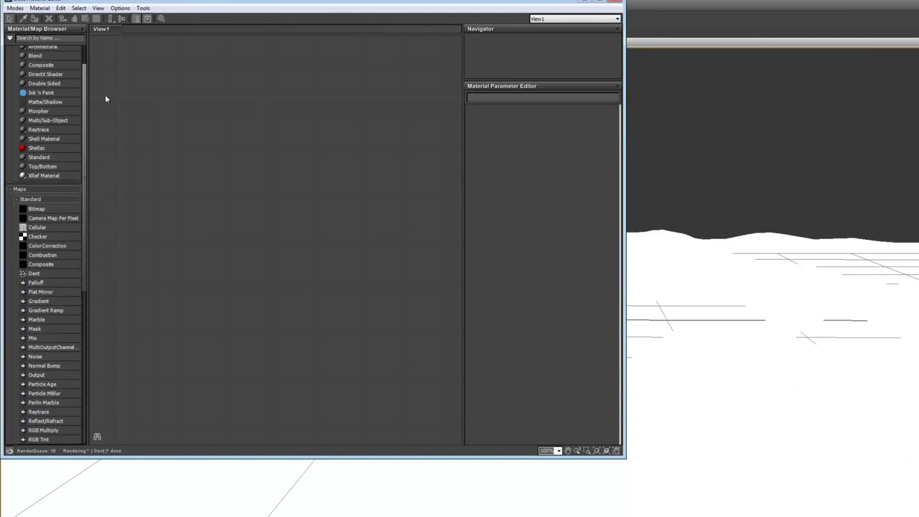
{"action": "scroll", "coordinate": [51, 94], "scroll_direction": "up", "scroll_amount": 1}
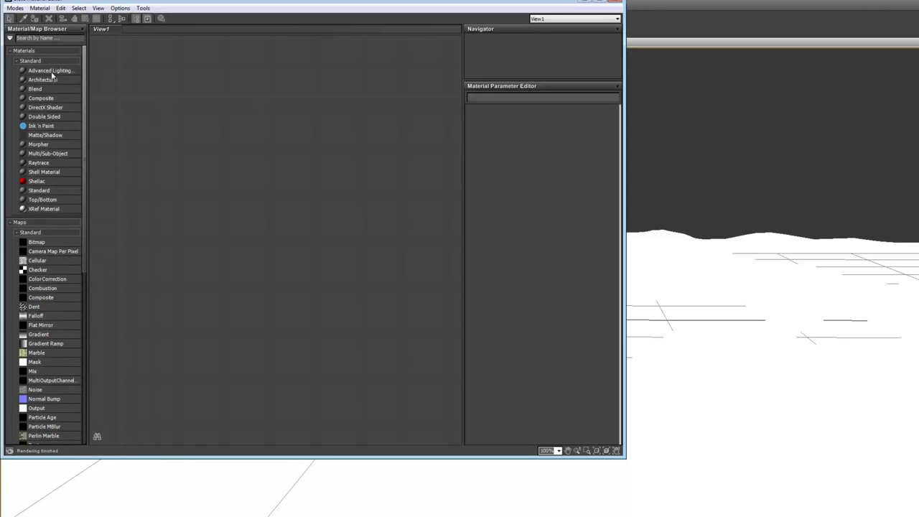
{"action": "scroll", "coordinate": [53, 76], "scroll_direction": "down", "scroll_amount": 6}
{"action": "scroll", "coordinate": [53, 213], "scroll_direction": "up", "scroll_amount": 1}
{"action": "scroll", "coordinate": [52, 210], "scroll_direction": "up", "scroll_amount": 5}
{"action": "scroll", "coordinate": [52, 215], "scroll_direction": "up", "scroll_amount": 1}
{"action": "left_click", "coordinate": [13, 225]}
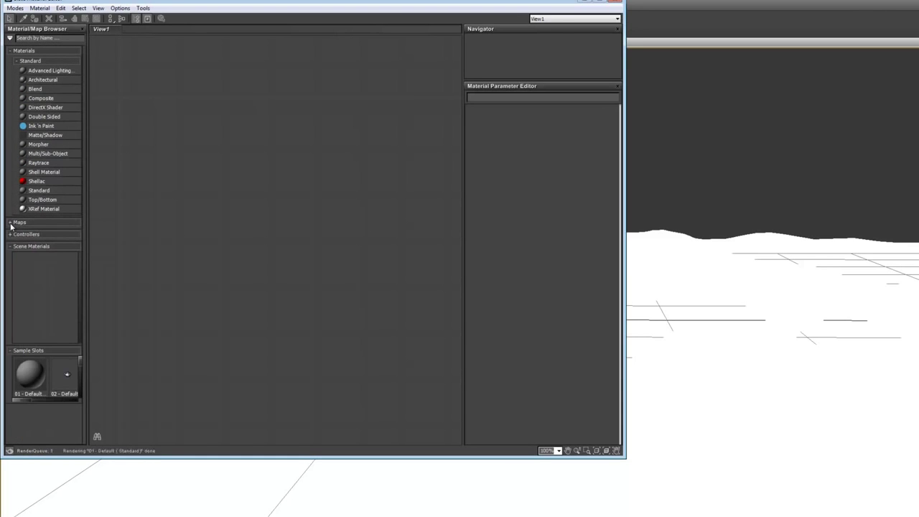
{"action": "left_click", "coordinate": [10, 246]}
{"action": "left_click", "coordinate": [10, 234]}
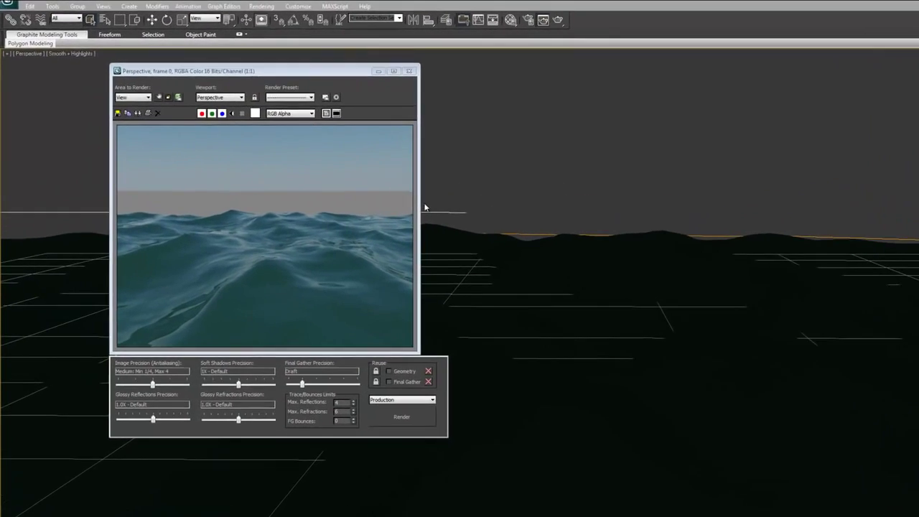
Enlarge the rendered frame window, examine the shaded ocean up close at different magnifications, and close the image
{"action": "left_click_drag", "start_coordinate": [435, 213], "coordinate": [661, 234]}
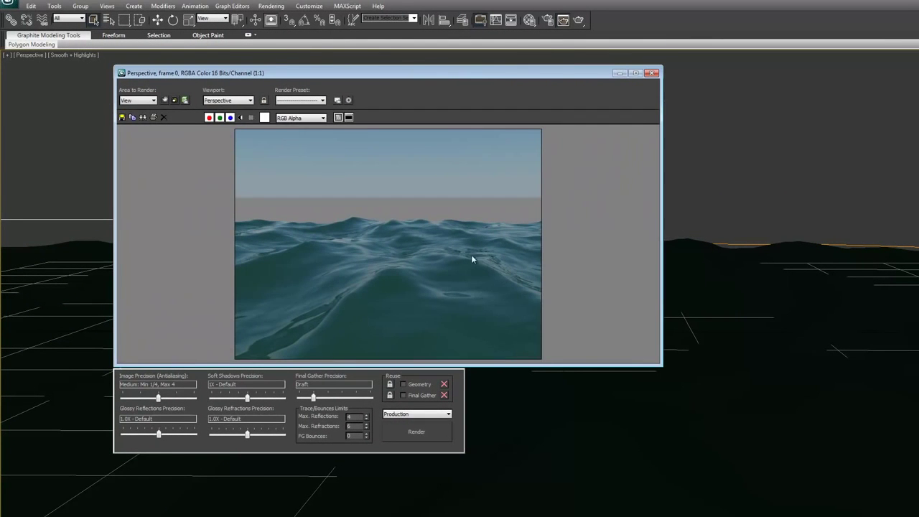
{"action": "scroll", "coordinate": [445, 256], "scroll_direction": "up", "scroll_amount": 4}
{"action": "scroll", "coordinate": [436, 263], "scroll_direction": "down", "scroll_amount": 4}
{"action": "scroll", "coordinate": [437, 262], "scroll_direction": "up", "scroll_amount": 2}
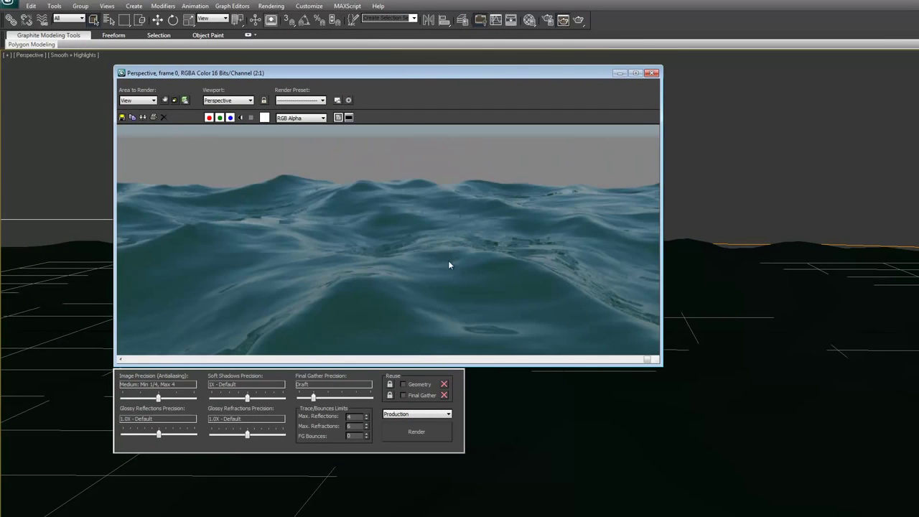
{"action": "scroll", "coordinate": [447, 264], "scroll_direction": "up", "scroll_amount": 2}
{"action": "scroll", "coordinate": [451, 240], "scroll_direction": "down", "scroll_amount": 4}
{"action": "scroll", "coordinate": [447, 256], "scroll_direction": "up", "scroll_amount": 3}
{"action": "scroll", "coordinate": [451, 254], "scroll_direction": "down", "scroll_amount": 1}
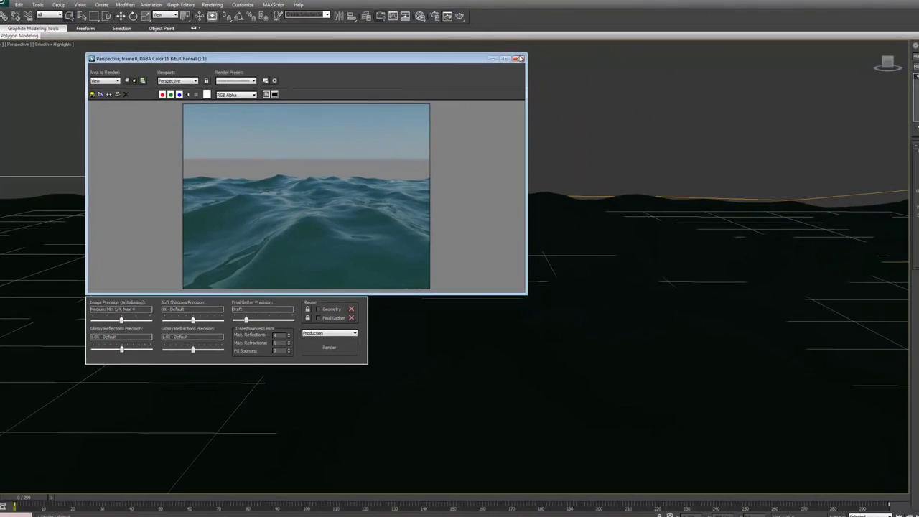
{"action": "left_click", "coordinate": [520, 58]}
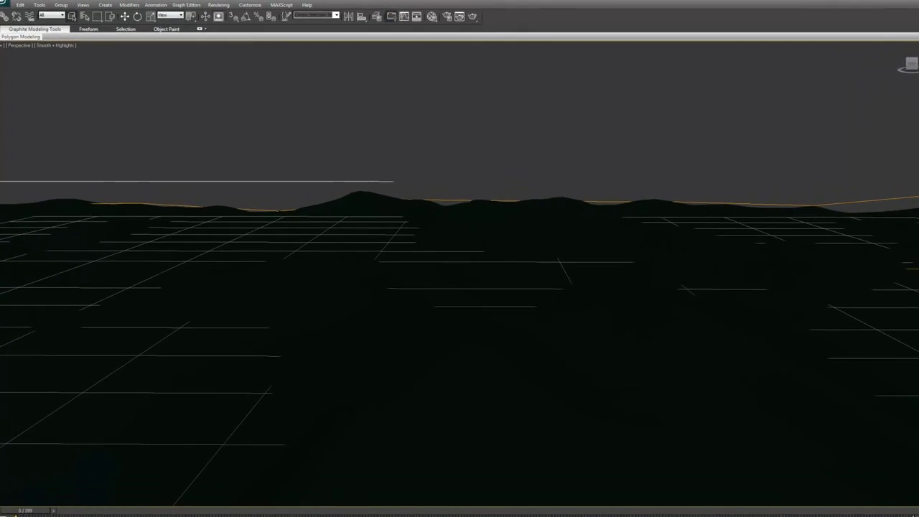
Open Render Setup, check the assigned production renderer and the renderers available to choose from, then close the setup
{"action": "left_click", "coordinate": [218, 4]}
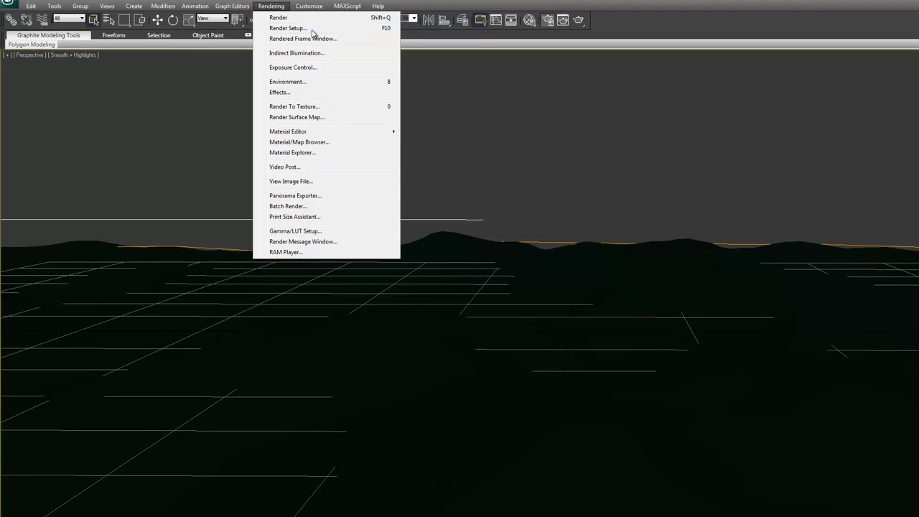
{"action": "left_click", "coordinate": [287, 28]}
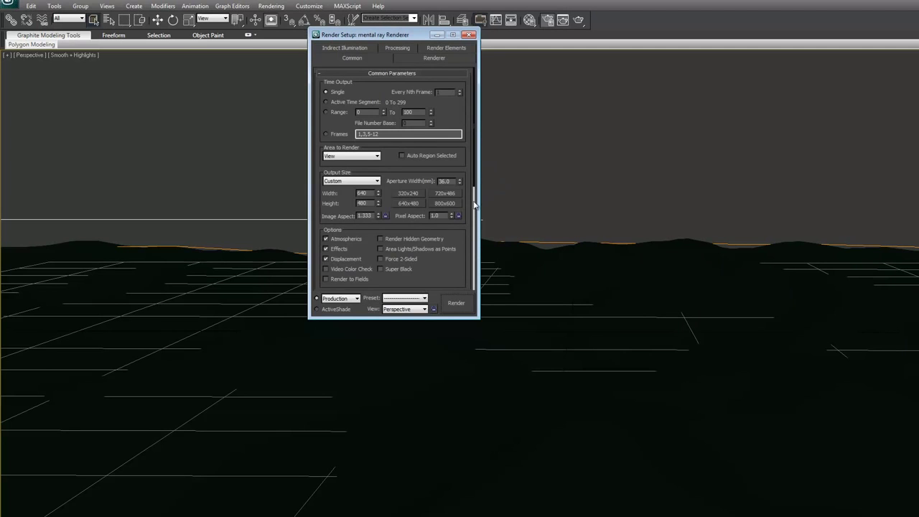
{"action": "left_click", "coordinate": [474, 219]}
{"action": "left_click_drag", "start_coordinate": [473, 238], "coordinate": [476, 281]}
{"action": "left_click", "coordinate": [320, 287]}
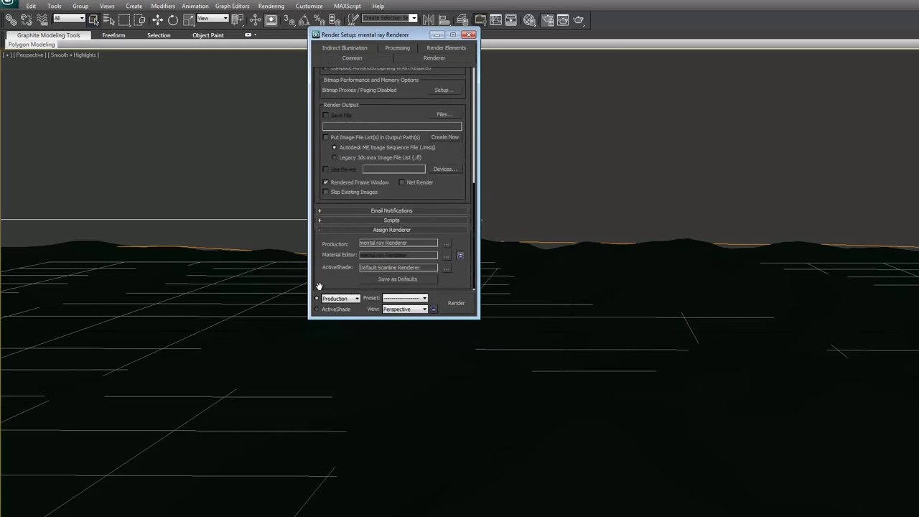
{"action": "left_click", "coordinate": [445, 242]}
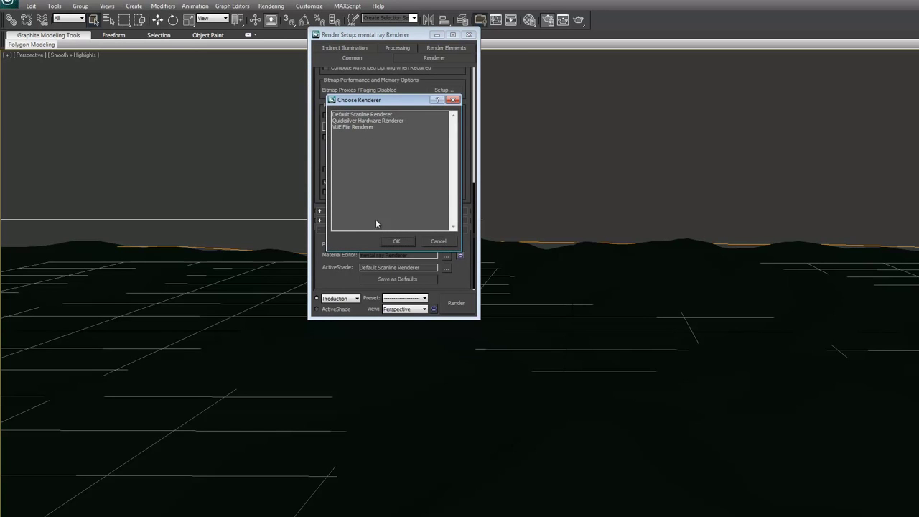
{"action": "left_click", "coordinate": [400, 242]}
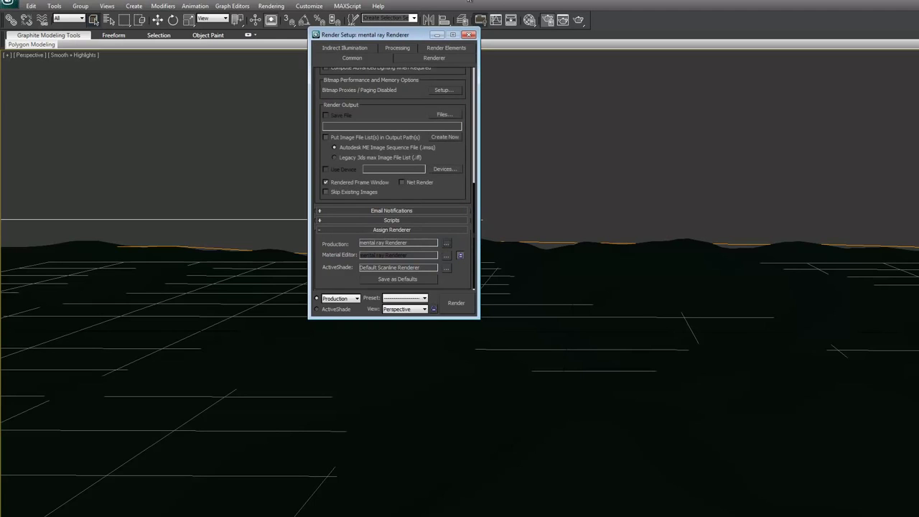
{"action": "left_click", "coordinate": [468, 34]}
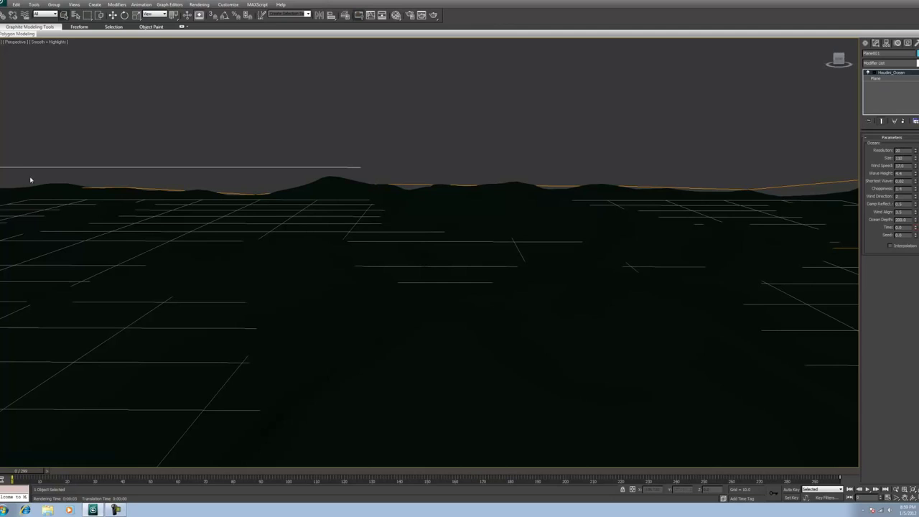
Restore the four-viewport layout, select the Daylight system and check its sunlight and skylight type options
{"action": "left_click", "coordinate": [913, 498]}
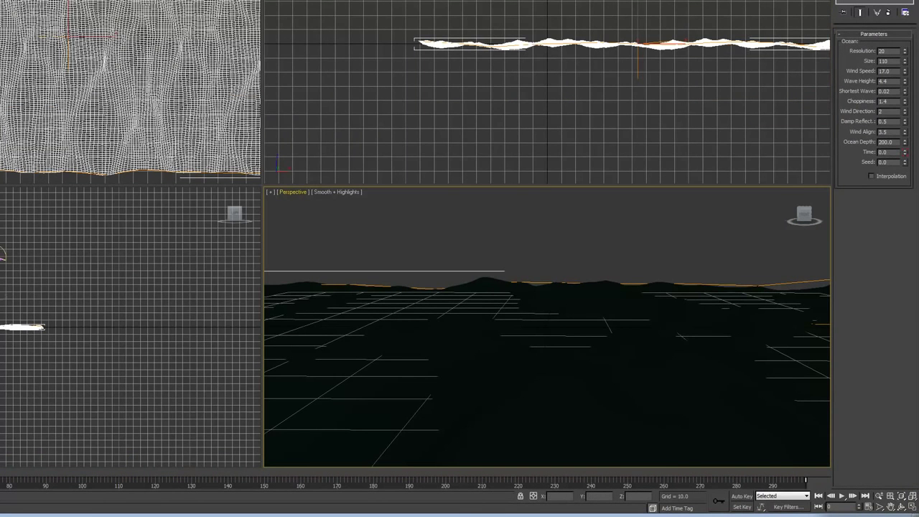
{"action": "left_click", "coordinate": [3, 257]}
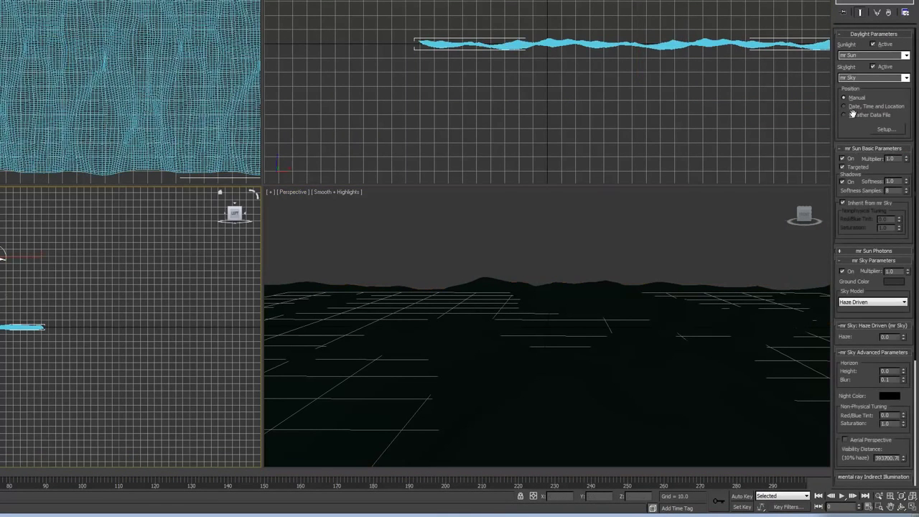
{"action": "left_click", "coordinate": [904, 55]}
{"action": "left_click", "coordinate": [904, 55]}
{"action": "left_click", "coordinate": [907, 78]}
{"action": "left_click", "coordinate": [908, 79]}
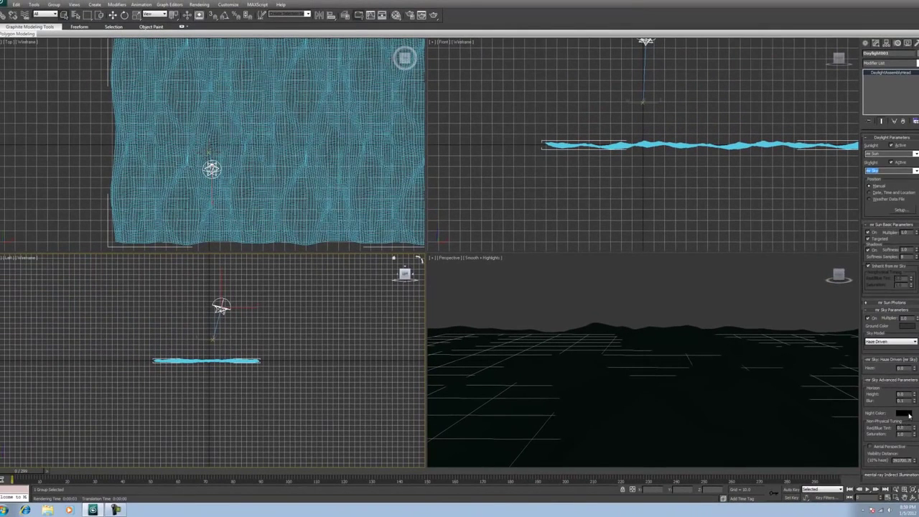
Switch the daylight's skylight type to Skylight, render the Left view and close the image
{"action": "scroll", "coordinate": [897, 398], "scroll_direction": "down", "scroll_amount": 1}
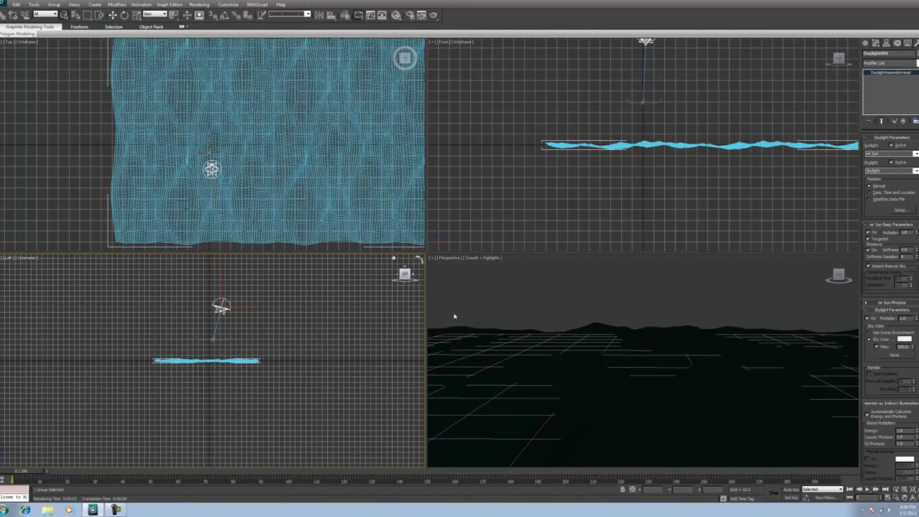
{"action": "left_click", "coordinate": [201, 5]}
{"action": "left_click", "coordinate": [202, 14]}
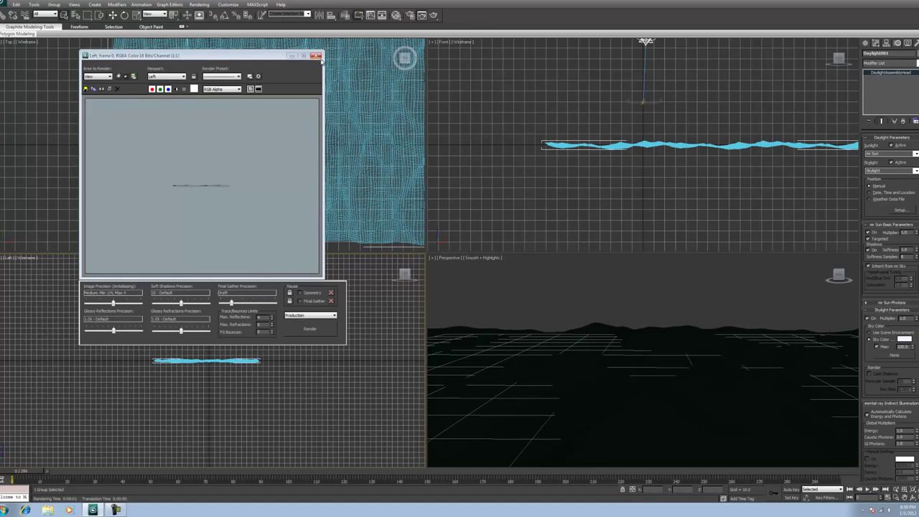
{"action": "left_click", "coordinate": [316, 56]}
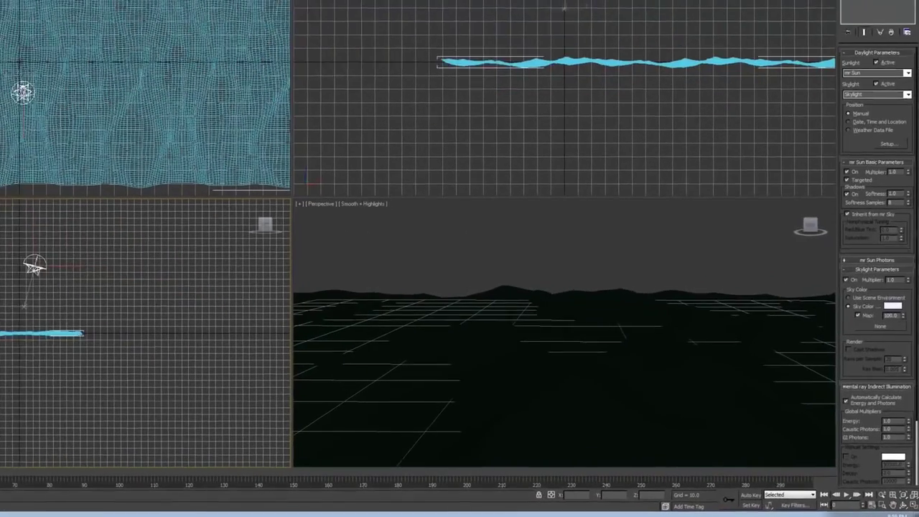
Set the skylight multiplier to 2.5, then render the Perspective view and close the image
{"action": "scroll", "coordinate": [916, 449], "scroll_direction": "down", "scroll_amount": 3}
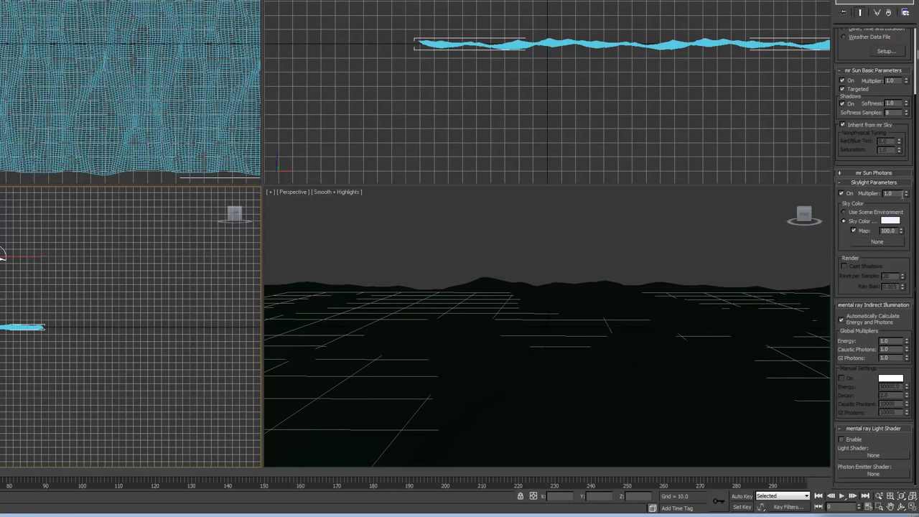
{"action": "key", "text": "BackSpace"}
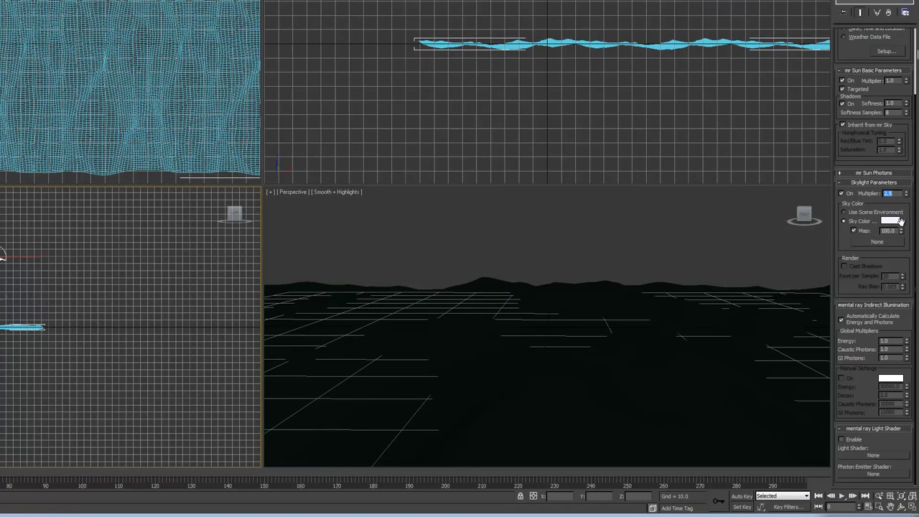
{"action": "left_click", "coordinate": [877, 257]}
{"action": "left_click", "coordinate": [593, 338]}
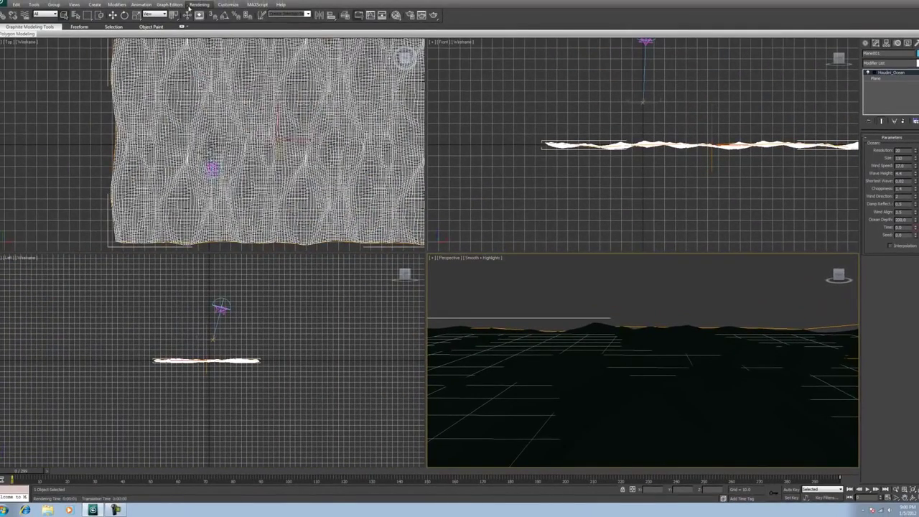
{"action": "left_click", "coordinate": [199, 4]}
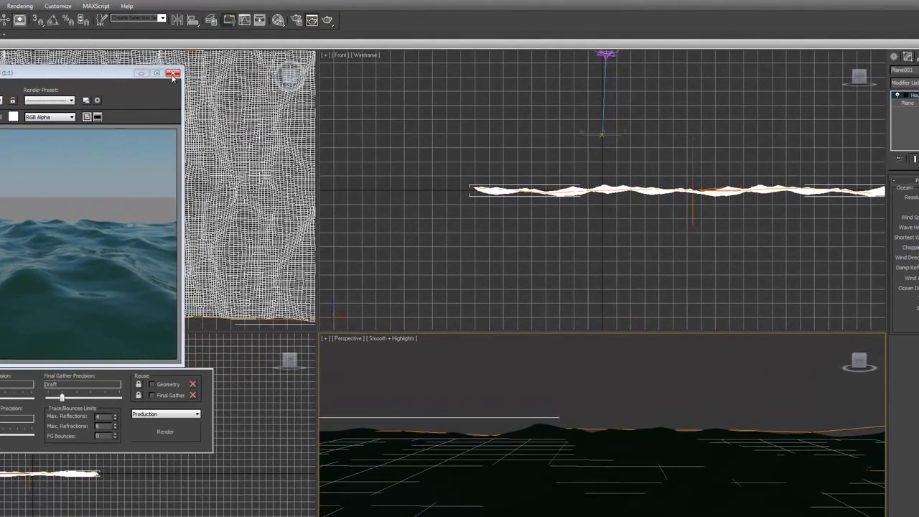
{"action": "left_click", "coordinate": [244, 64]}
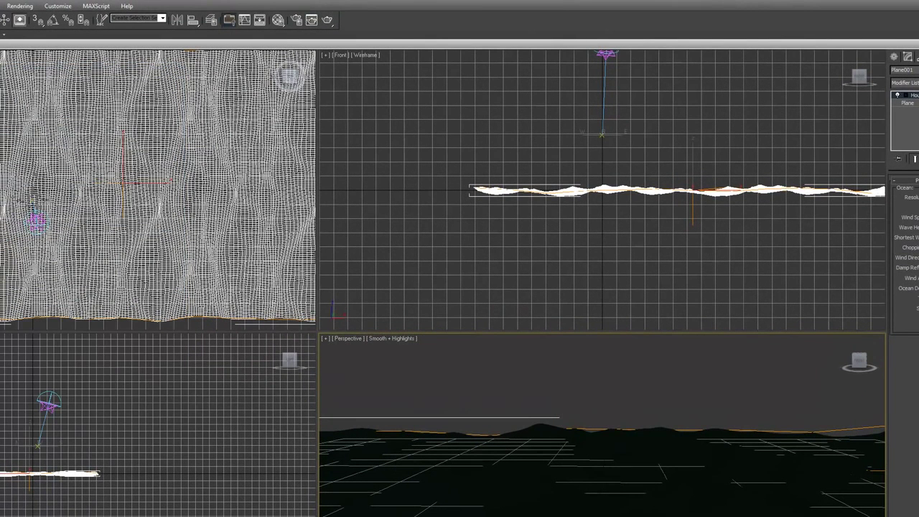
Select the Daylight system and lower its mr Sky horizon height to -2.6, then deselect it
{"action": "left_click", "coordinate": [904, 82]}
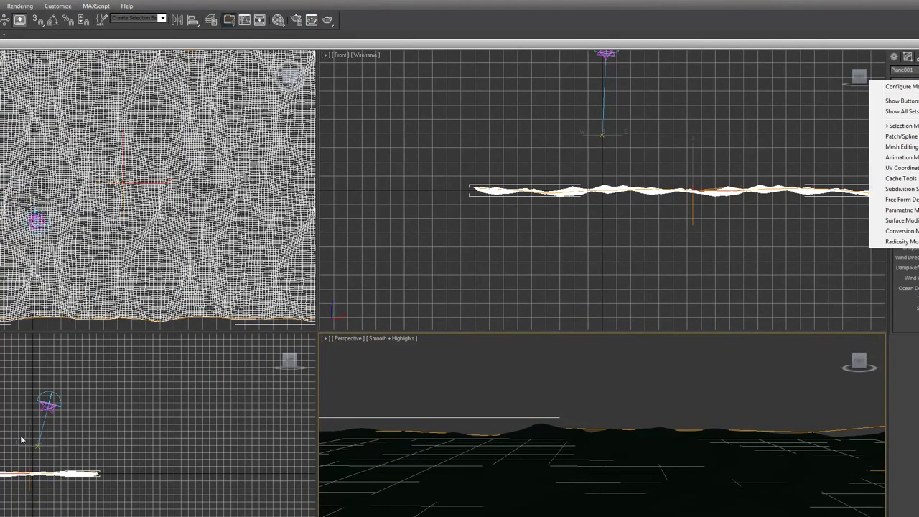
{"action": "left_click", "coordinate": [48, 401]}
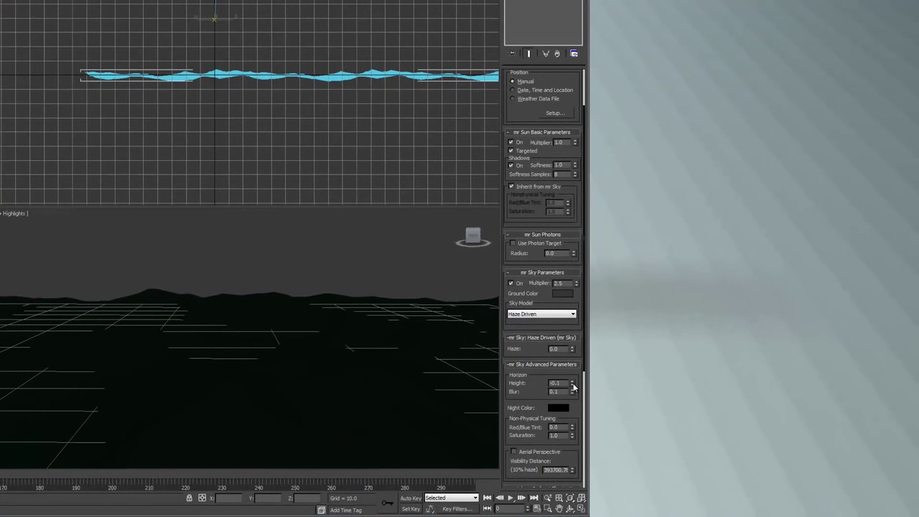
{"action": "left_click_drag", "start_coordinate": [659, 386], "coordinate": [660, 393]}
{"action": "left_click", "coordinate": [254, 260]}
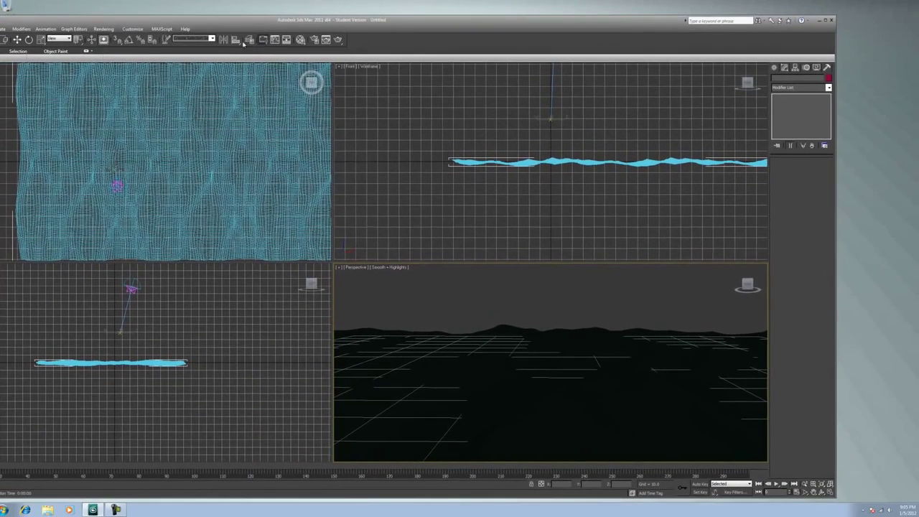
Render the Perspective view with the lowered horizon, close the image and maximize the program window
{"action": "left_click", "coordinate": [104, 29]}
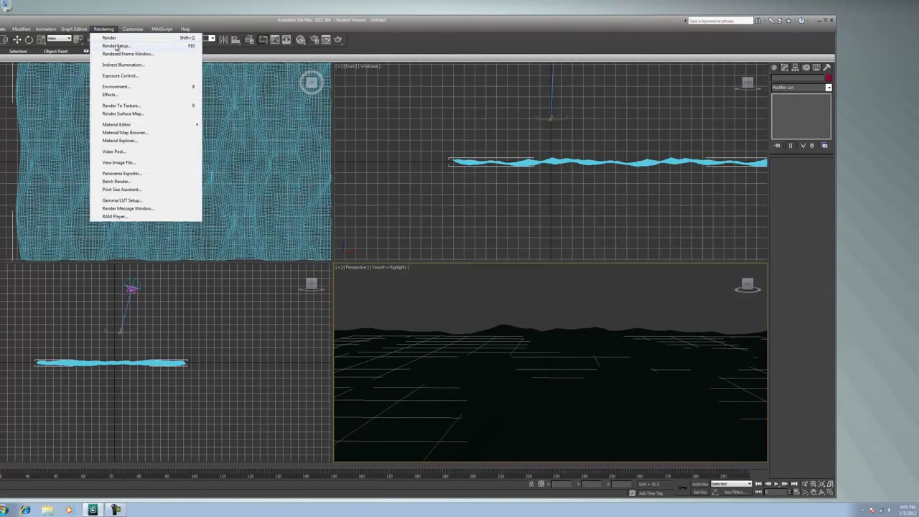
{"action": "left_click", "coordinate": [114, 38]}
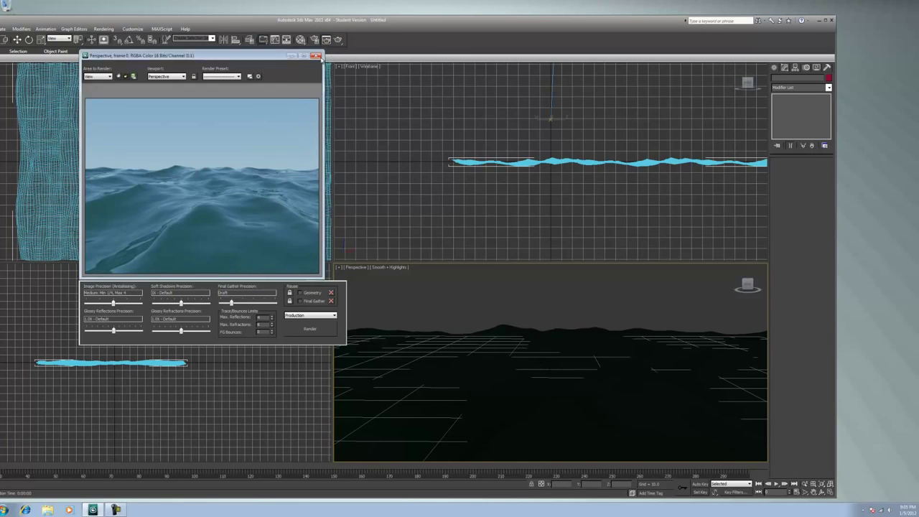
{"action": "left_click", "coordinate": [315, 56]}
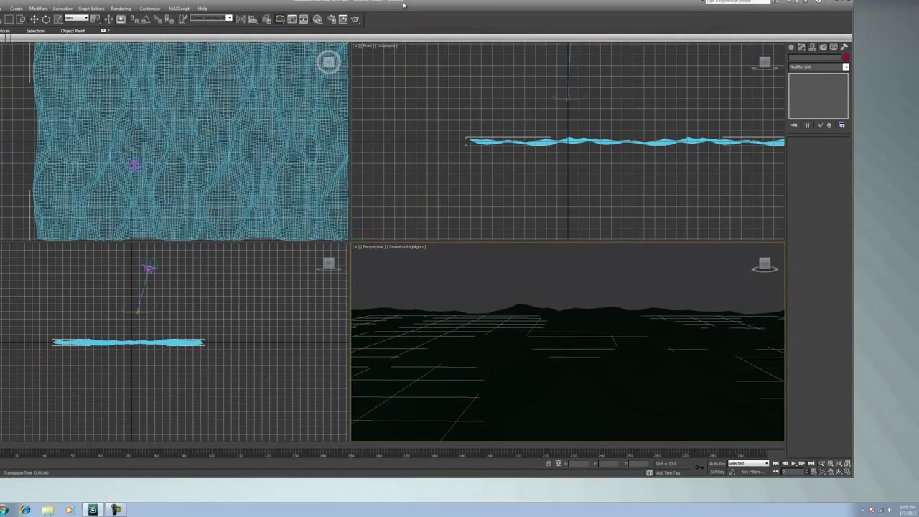
{"action": "left_click", "coordinate": [844, 3]}
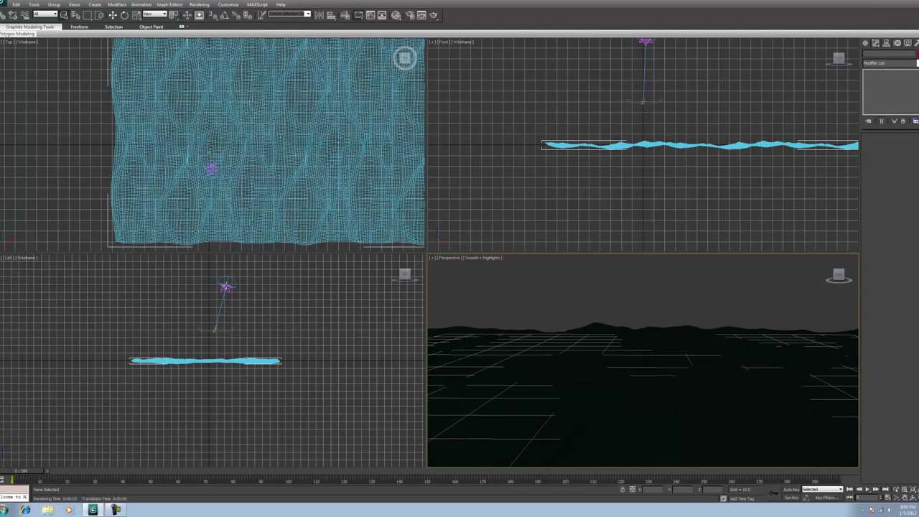
Select the Daylight system in the Left view and review its sun and sky parameters
{"action": "left_click", "coordinate": [226, 285]}
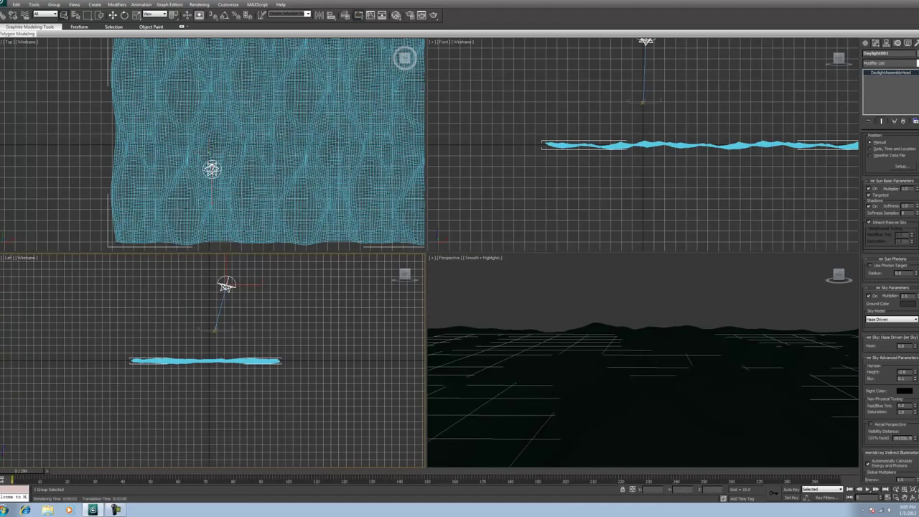
{"action": "scroll", "coordinate": [890, 308], "scroll_direction": "up", "scroll_amount": 2}
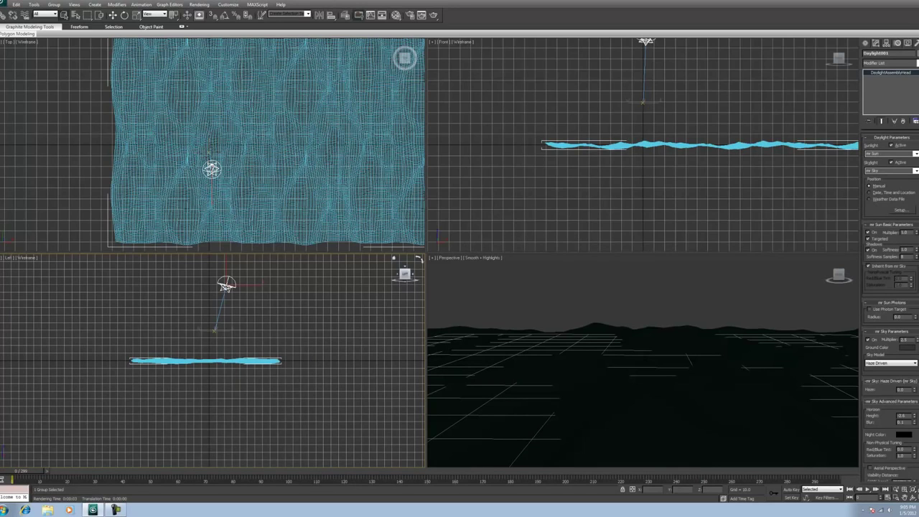
{"action": "scroll", "coordinate": [890, 309], "scroll_direction": "down", "scroll_amount": 6}
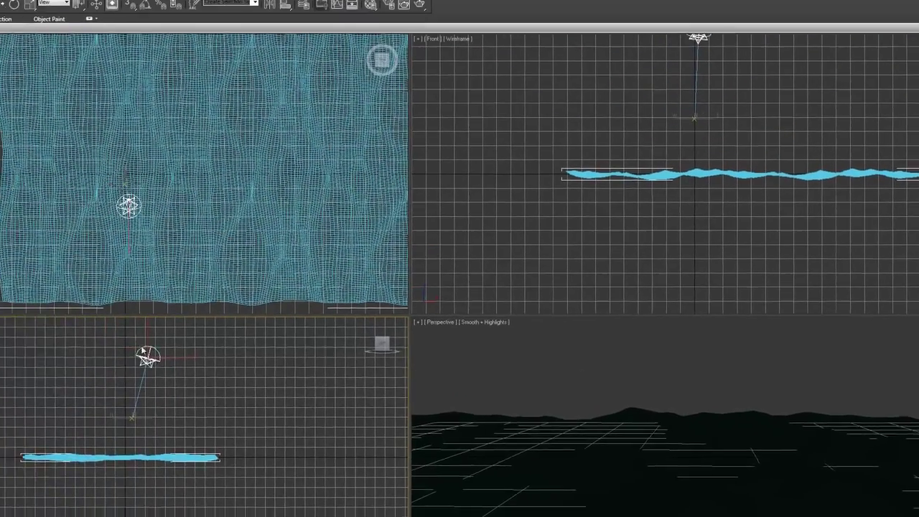
Rotate the Daylight system in the Left view until the sun sits low, just above the ocean surface
{"action": "left_click", "coordinate": [2, 229]}
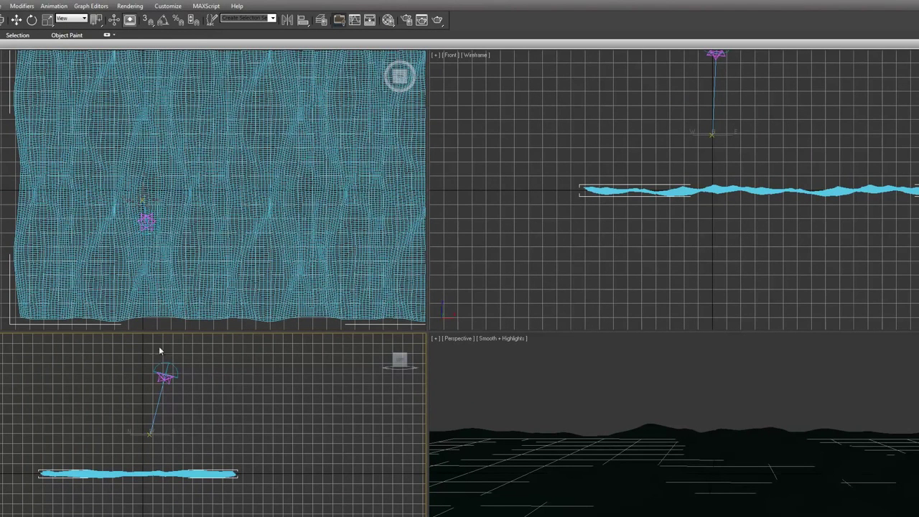
{"action": "left_click", "coordinate": [31, 19]}
{"action": "left_click", "coordinate": [168, 375]}
{"action": "left_click_drag", "start_coordinate": [170, 376], "coordinate": [157, 352]}
{"action": "left_click_drag", "start_coordinate": [180, 433], "coordinate": [154, 415]}
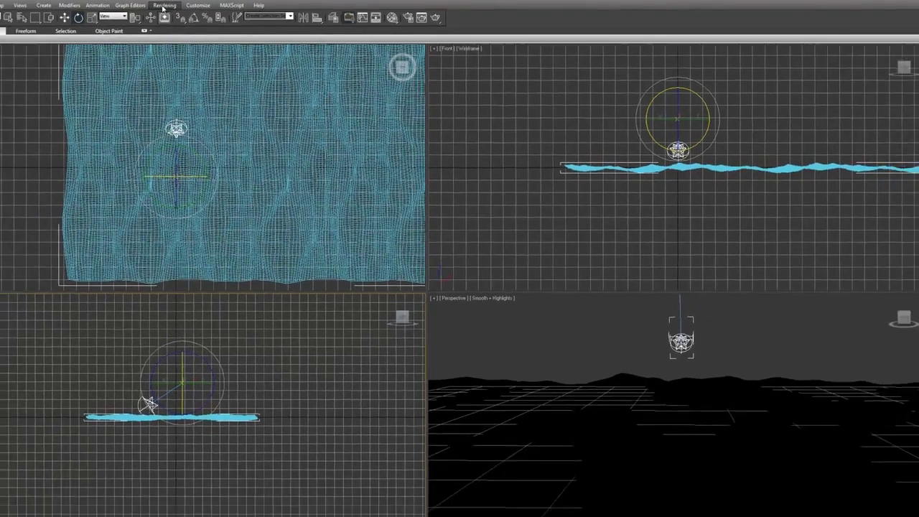
Render the Left view with the lowered sun and close the rendered image
{"action": "left_click", "coordinate": [164, 9]}
{"action": "left_click", "coordinate": [173, 14]}
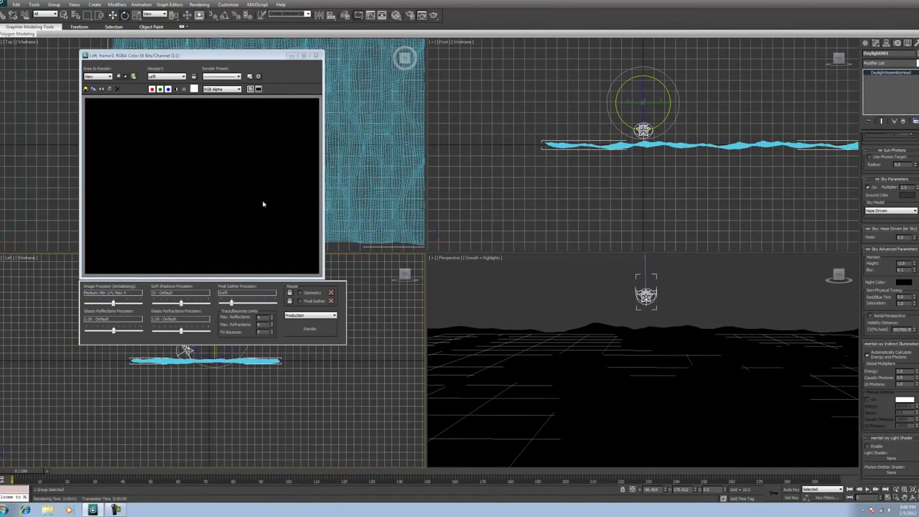
{"action": "left_click", "coordinate": [316, 55]}
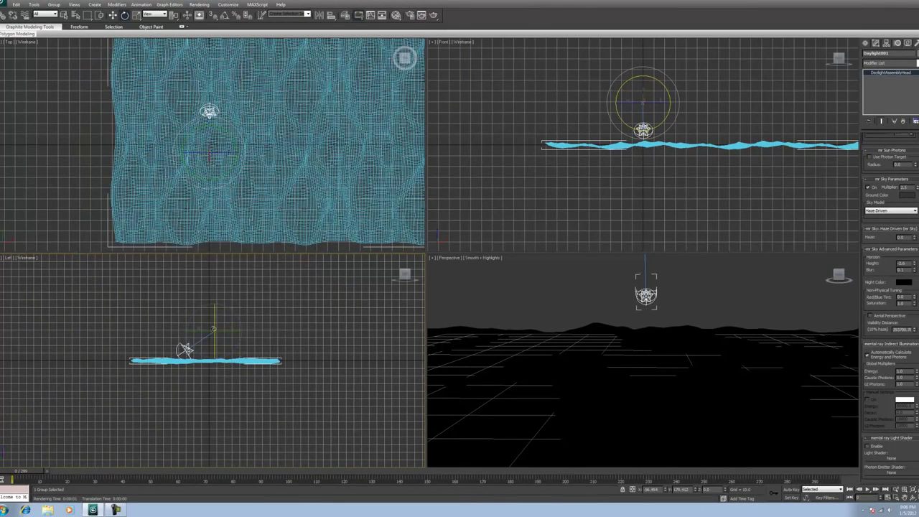
Return the Daylight system to its high sun position and deselect it, then render the Left view again and close the image
{"action": "left_click_drag", "start_coordinate": [213, 330], "coordinate": [234, 331]}
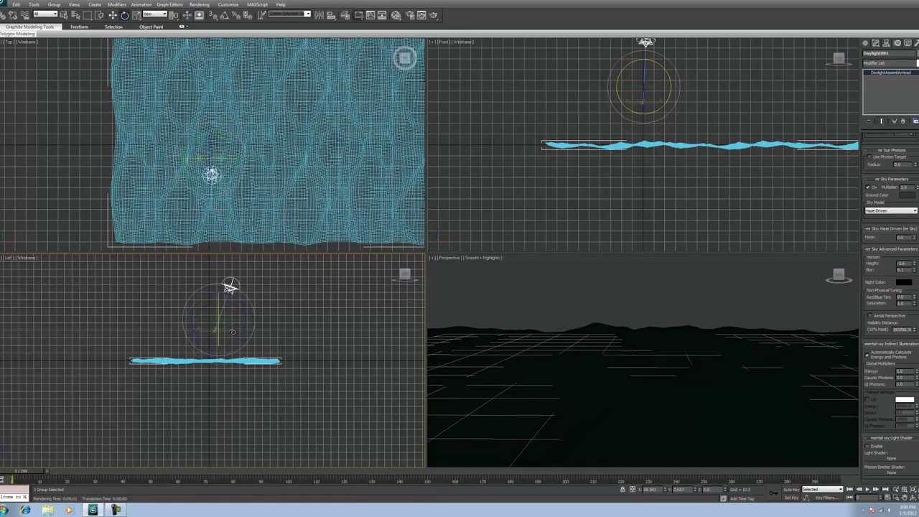
{"action": "left_click", "coordinate": [692, 166]}
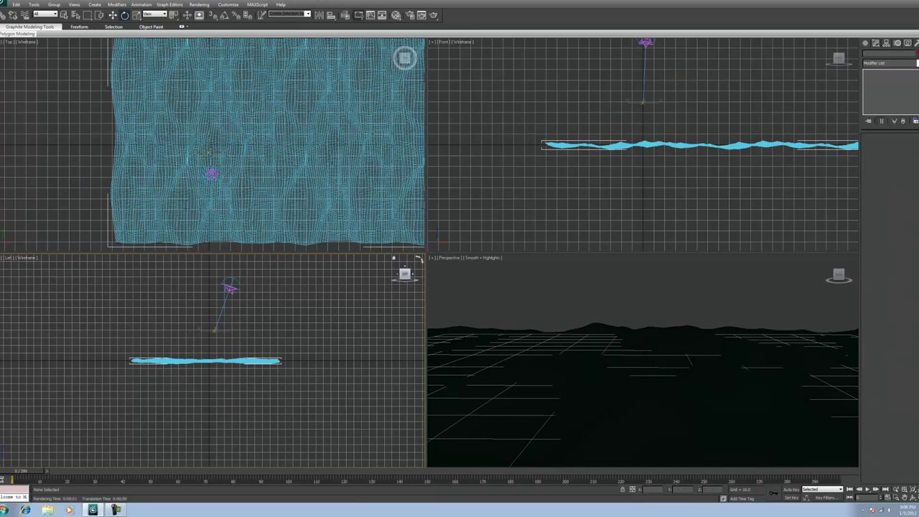
{"action": "left_click", "coordinate": [199, 5]}
{"action": "left_click", "coordinate": [208, 13]}
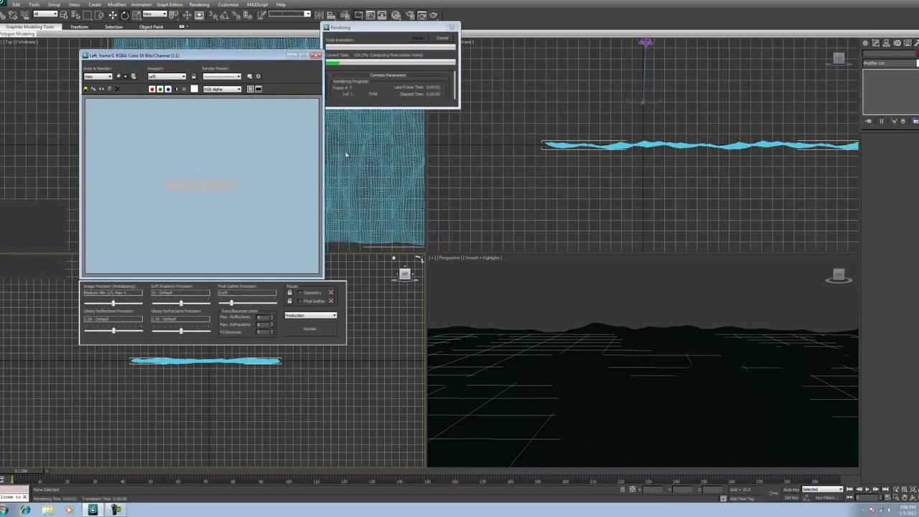
{"action": "left_click", "coordinate": [316, 56]}
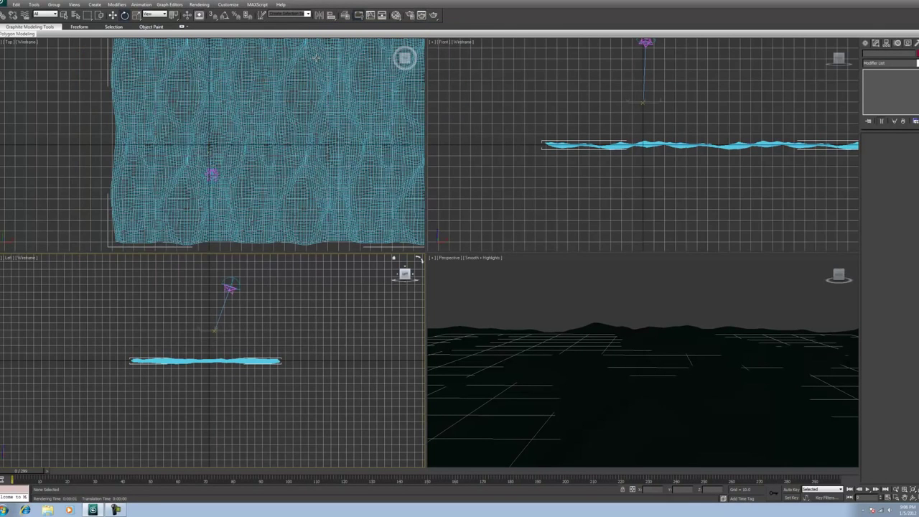
Maximize the Perspective viewport and scrub through the timeline to preview the ocean animation
{"action": "left_click", "coordinate": [615, 293]}
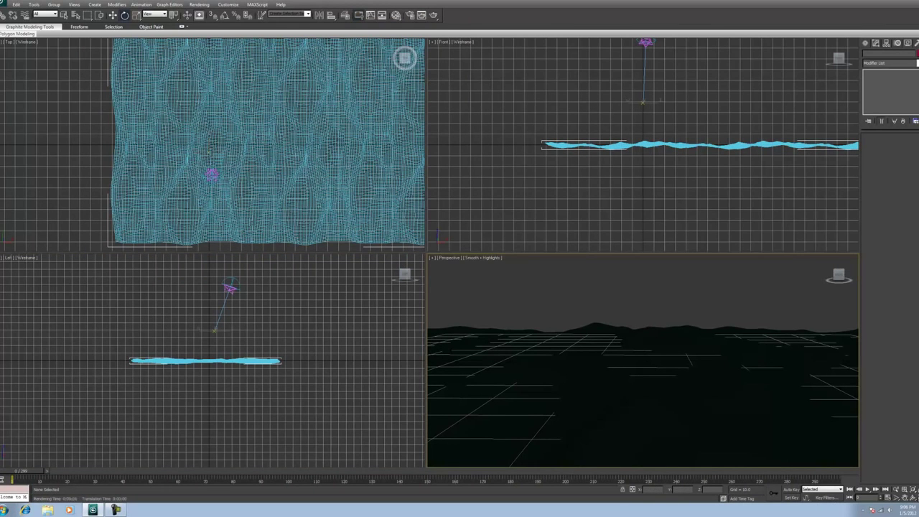
{"action": "key", "text": "alt+w"}
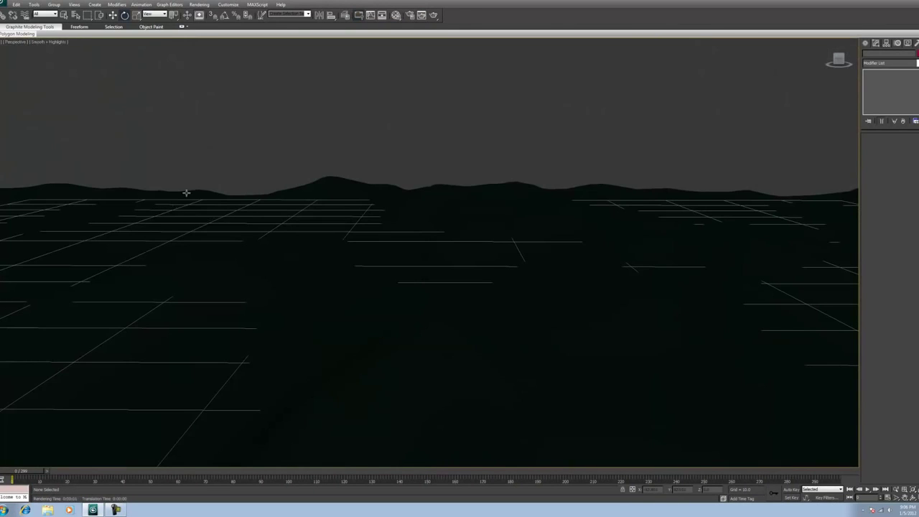
{"action": "left_click_drag", "start_coordinate": [21, 471], "coordinate": [537, 402]}
Set the render time output to Active Time Segment, look through the other common parameters and close the render setup
{"action": "left_click", "coordinate": [199, 4]}
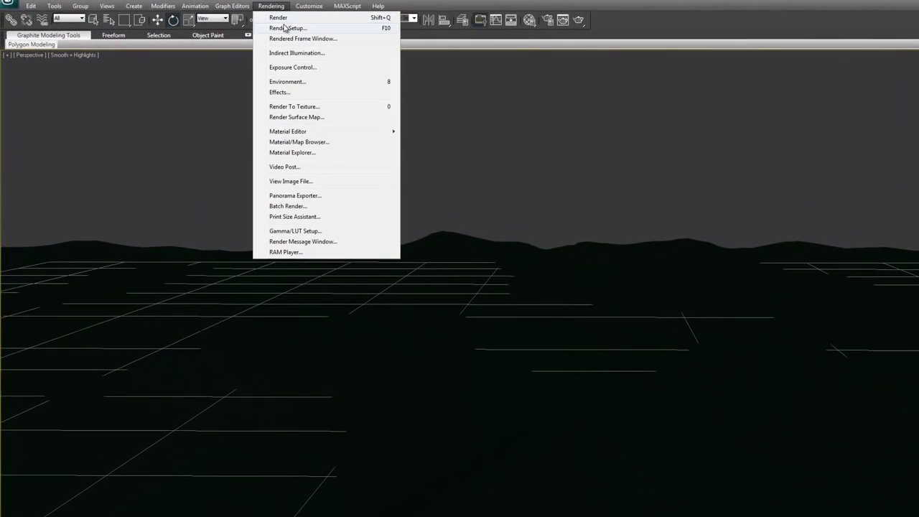
{"action": "left_click", "coordinate": [285, 28]}
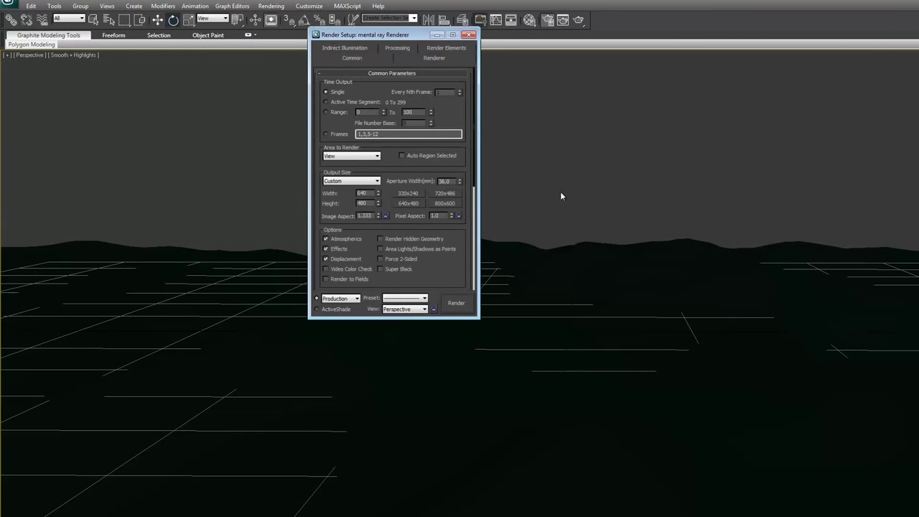
{"action": "left_click", "coordinate": [326, 102]}
{"action": "scroll", "coordinate": [463, 215], "scroll_direction": "down", "scroll_amount": 5}
{"action": "left_click_drag", "start_coordinate": [458, 46], "coordinate": [470, 356]}
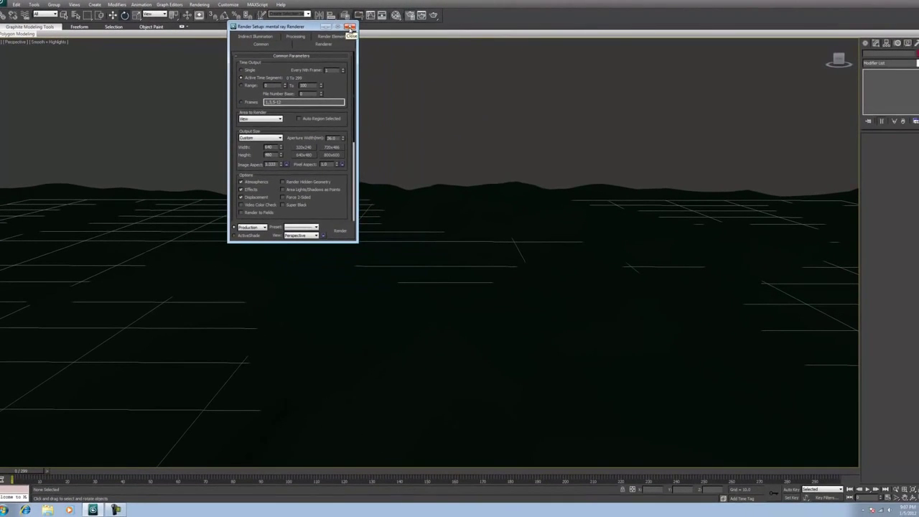
{"action": "left_click", "coordinate": [350, 27]}
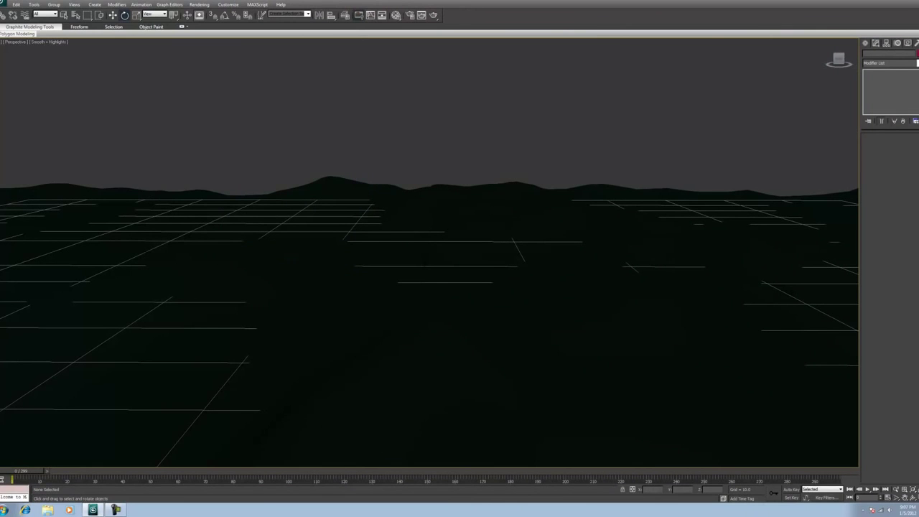